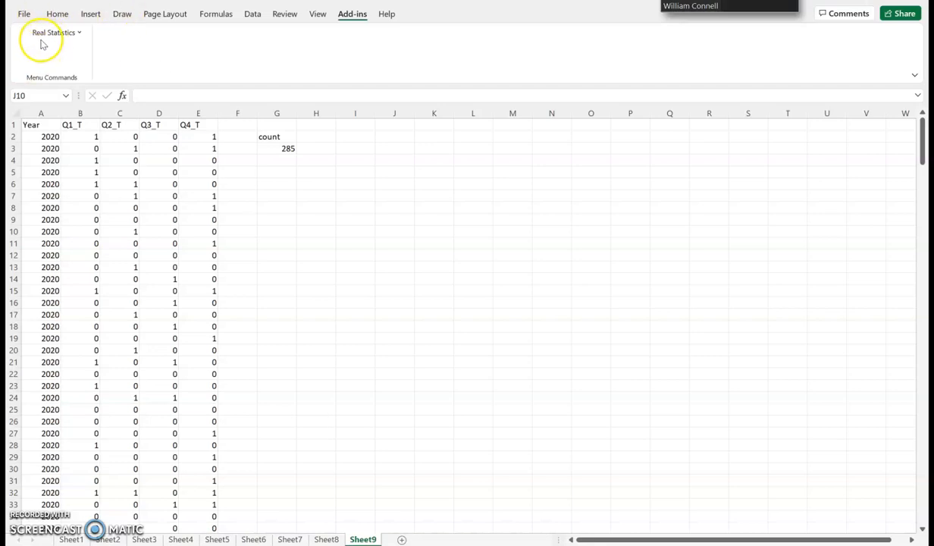
# - Convert the data range A1:E286, Year through Q4_T, into a table with headers
pyautogui.click(480, 218)
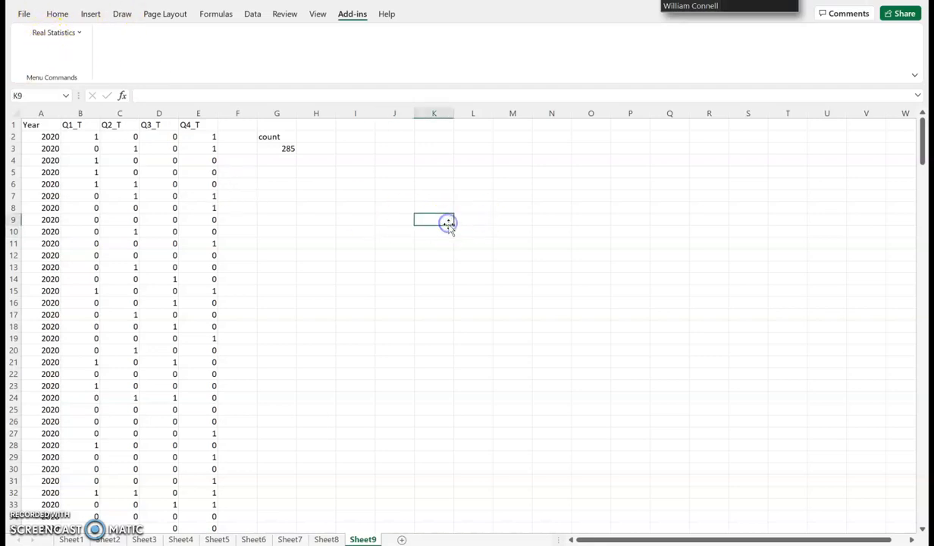
pyautogui.click(128, 244)
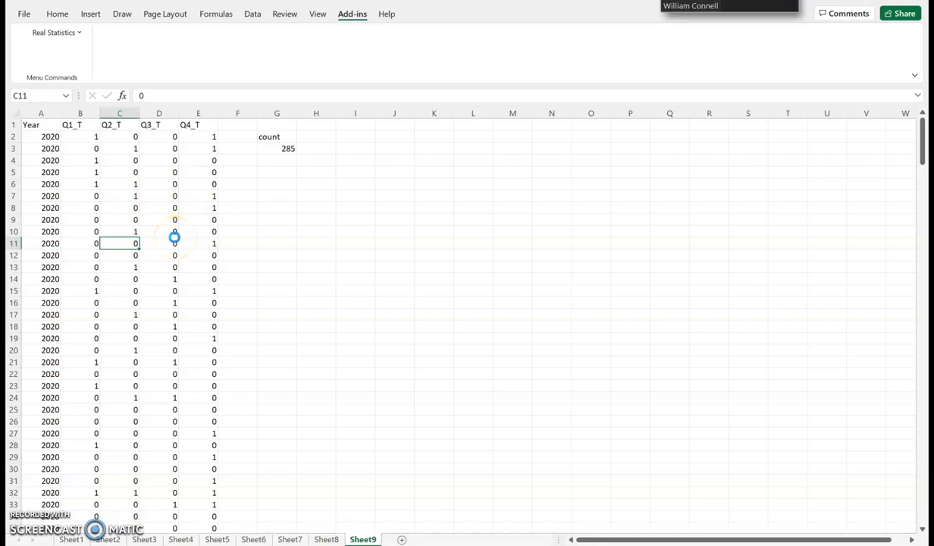
pyautogui.hotkey('ctrl', 'a')
pyautogui.press('alt')
pyautogui.press('n')
pyautogui.press('t')
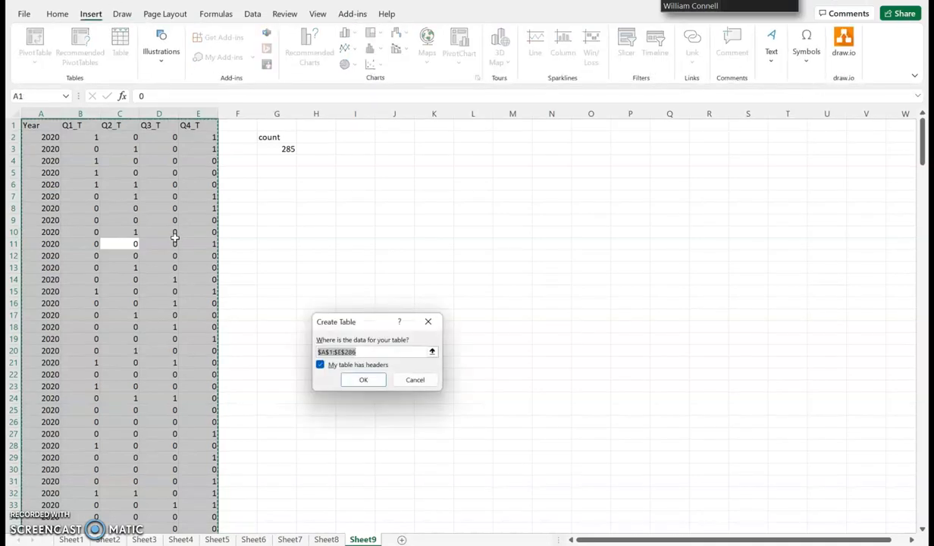
pyautogui.press('Return')
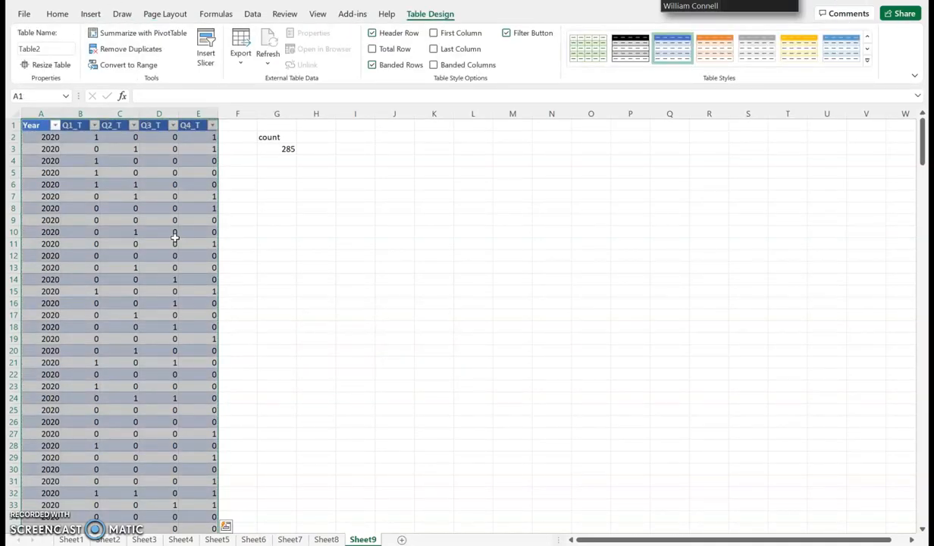
# - Insert a PivotTable based on Table2 into the existing worksheet at cell O10
pyautogui.press('alt')
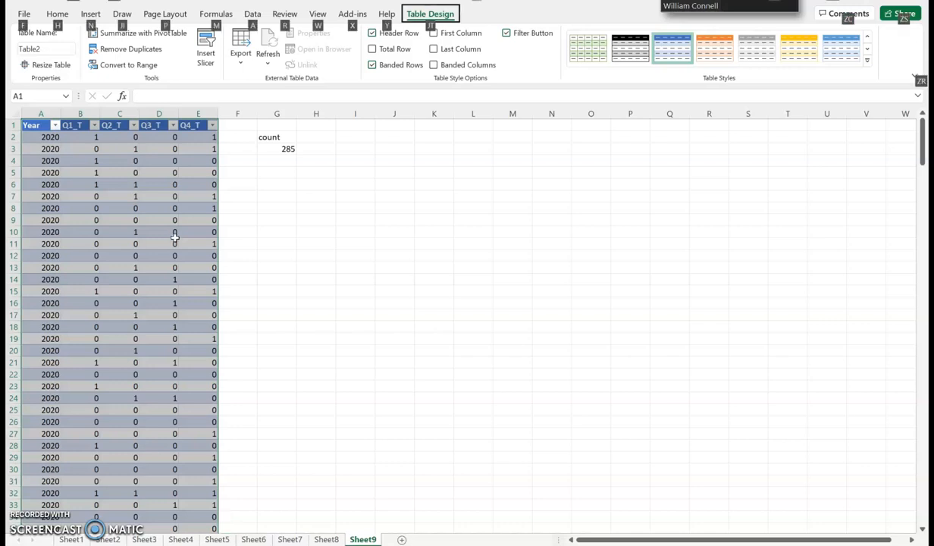
pyautogui.press('n')
pyautogui.press('v')
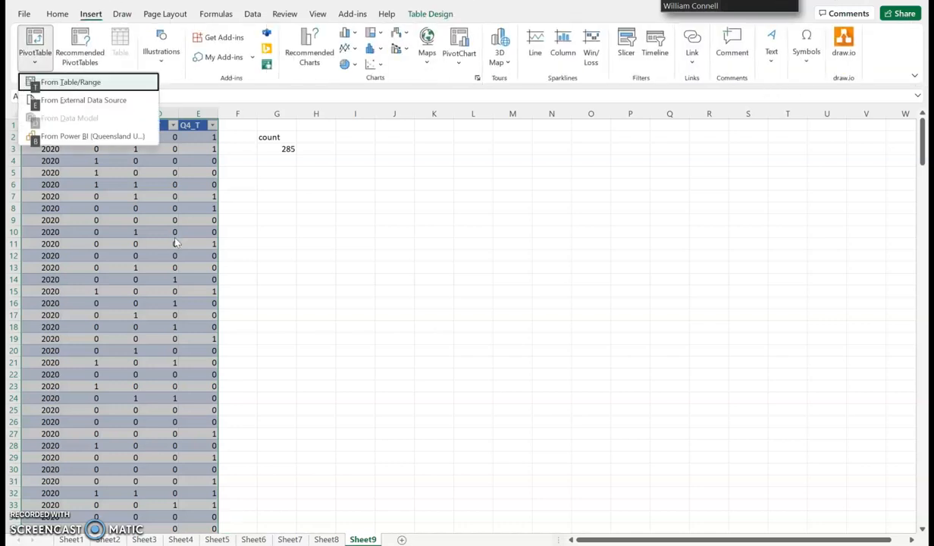
pyautogui.press('t')
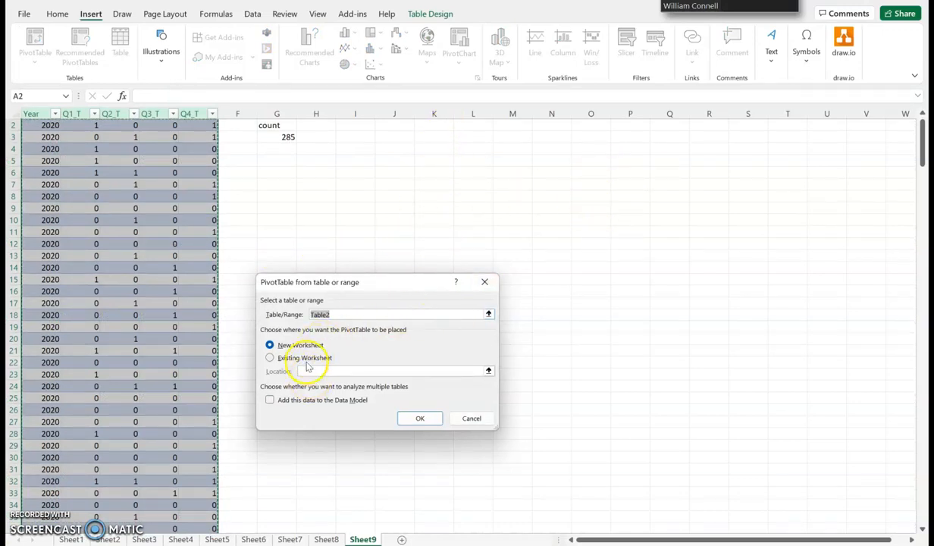
pyautogui.click(270, 358)
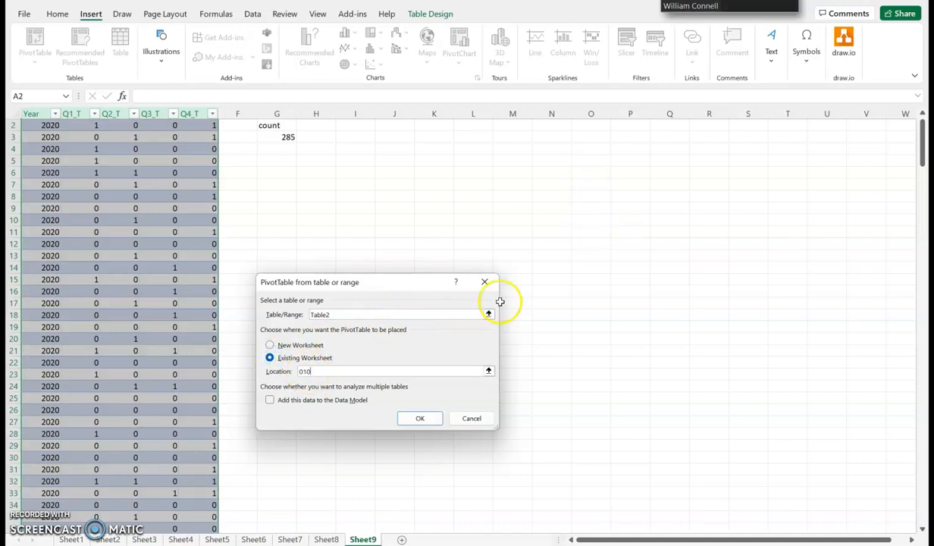
pyautogui.click(419, 418)
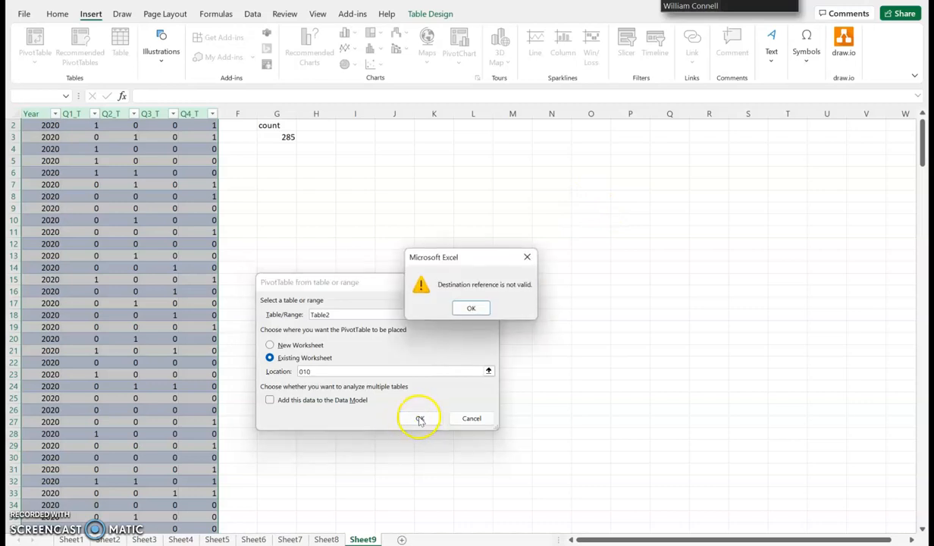
pyautogui.click(471, 308)
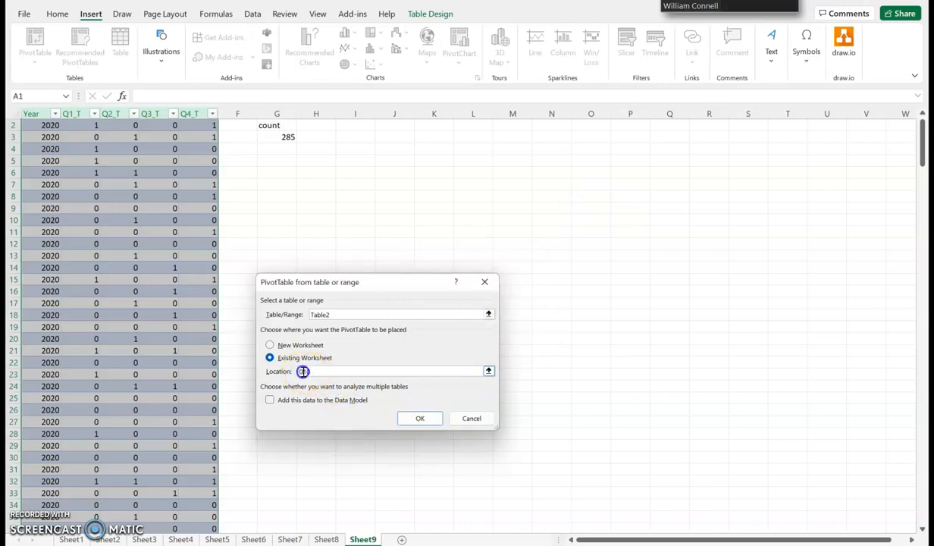
pyautogui.click(419, 418)
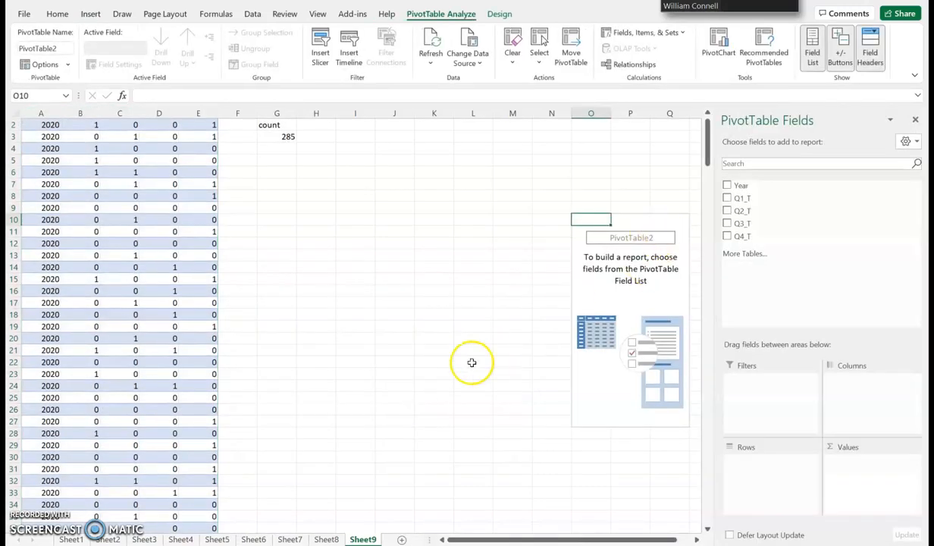
# - Add Q1_T, Q2_T, Q3_T and Q4_T as summed values in the PivotTable and use Q1_T for the rows
pyautogui.hscroll(3, 471, 363)
pyautogui.moveTo(744, 200); pyautogui.dragTo(850, 476)
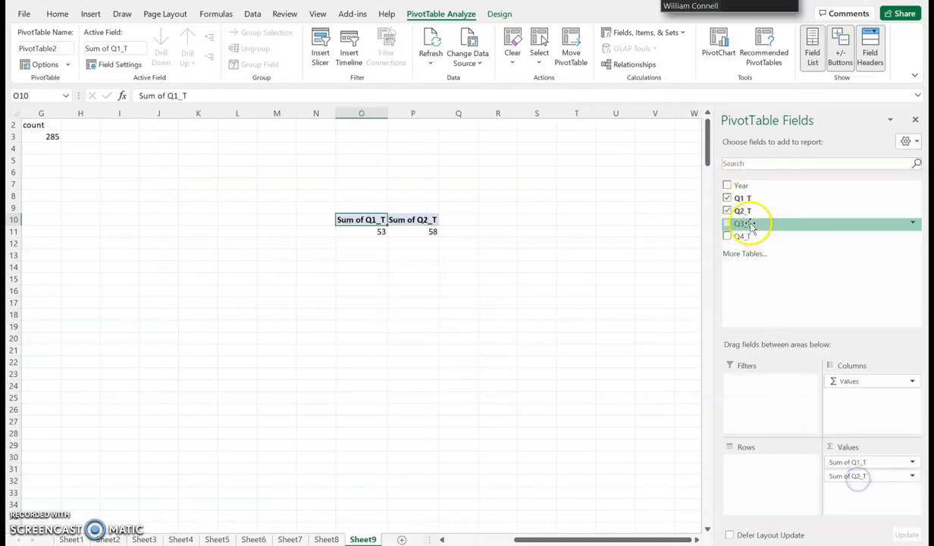
pyautogui.moveTo(743, 223); pyautogui.dragTo(846, 482)
pyautogui.moveTo(745, 241); pyautogui.dragTo(872, 504)
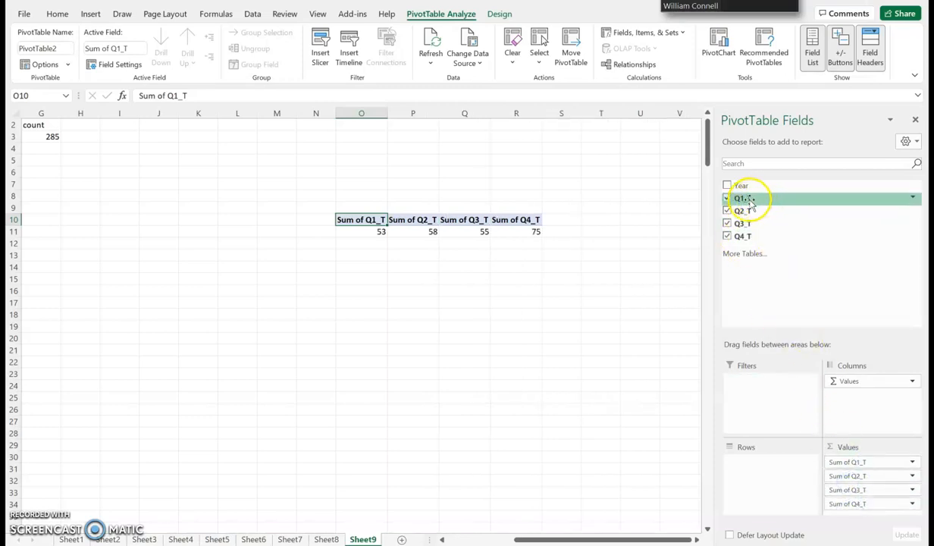
pyautogui.moveTo(774, 393); pyautogui.dragTo(759, 468)
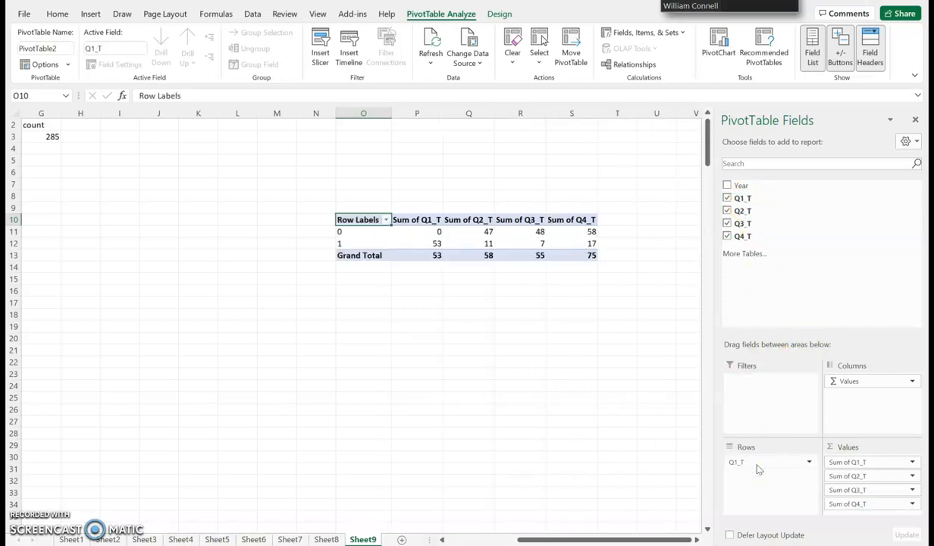
pyautogui.click(422, 256)
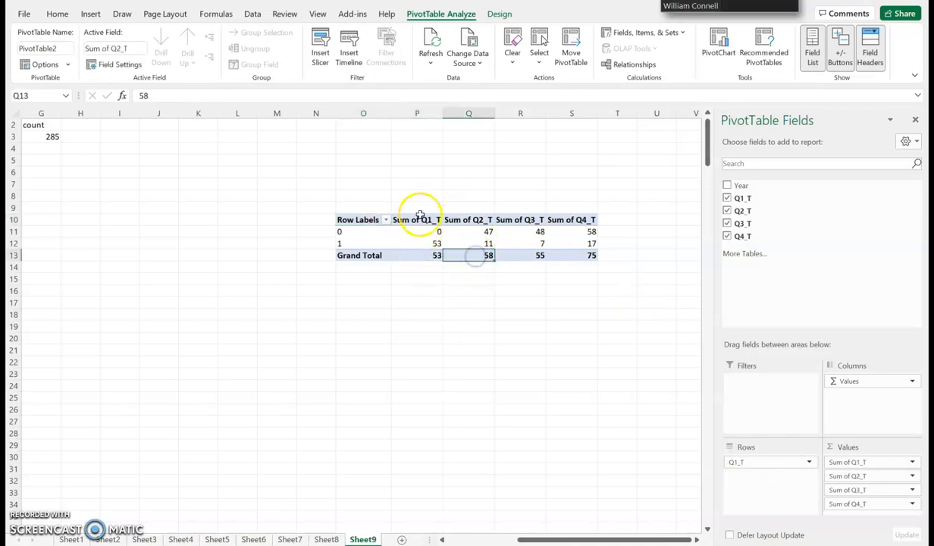
# - Insert a second PivotTable based on Table2 into the existing worksheet at cell O25
pyautogui.click(314, 289)
pyautogui.hscroll(-5, 330, 329)
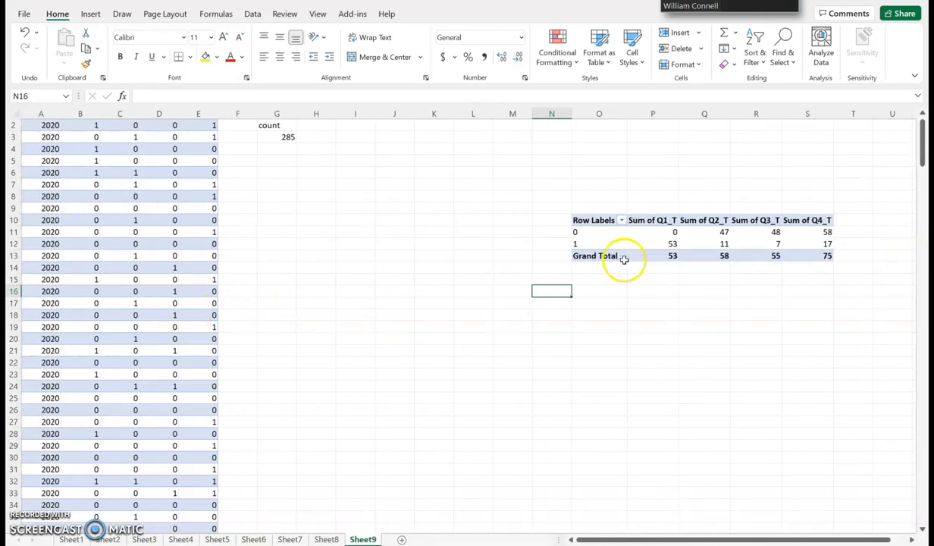
pyautogui.click(161, 266)
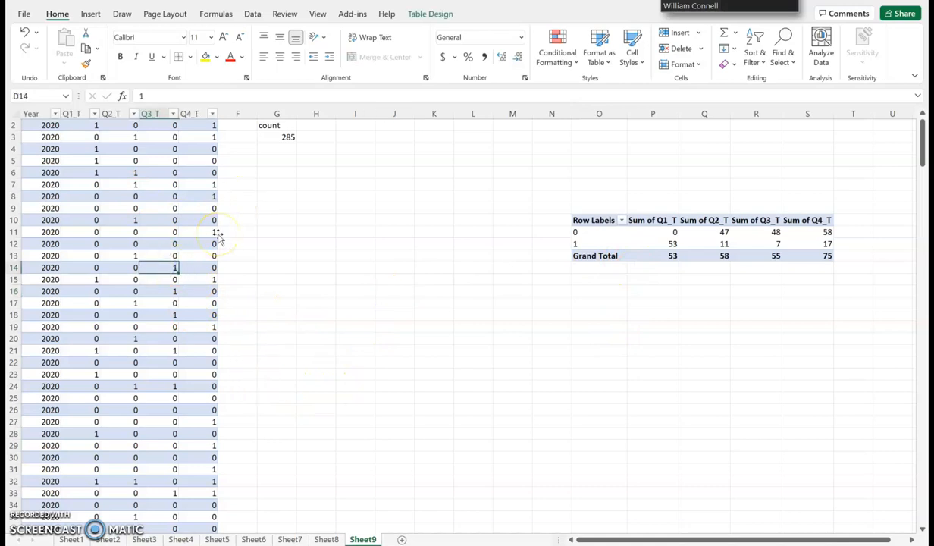
pyautogui.press('alt')
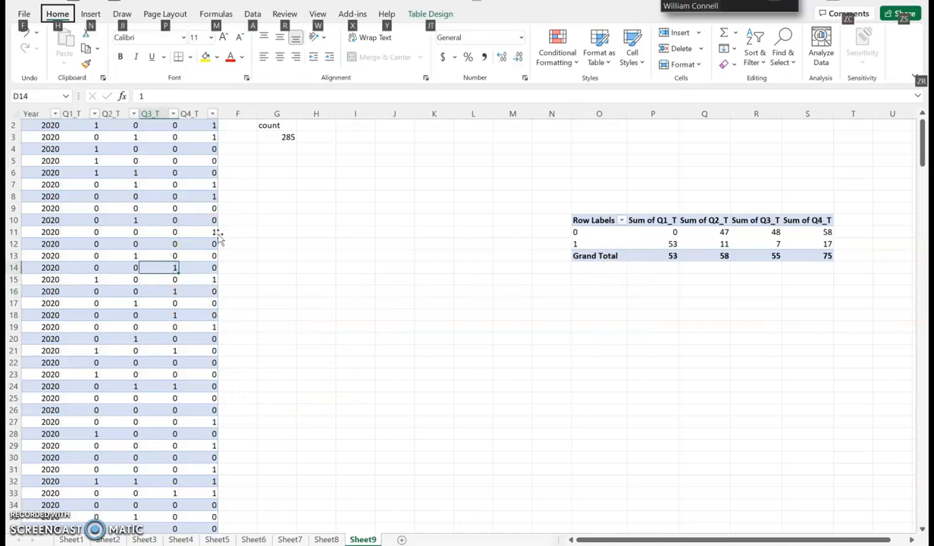
pyautogui.press('n')
pyautogui.press('v')
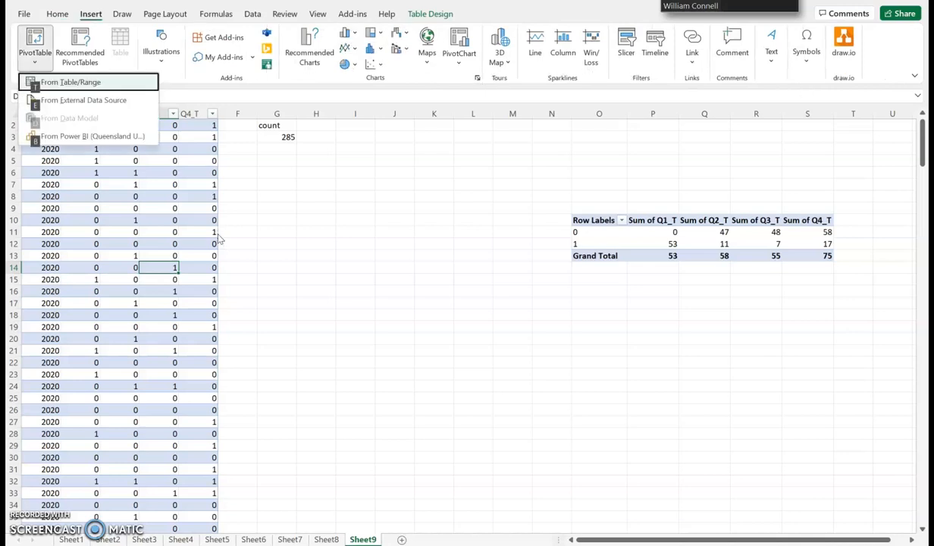
pyautogui.press('t')
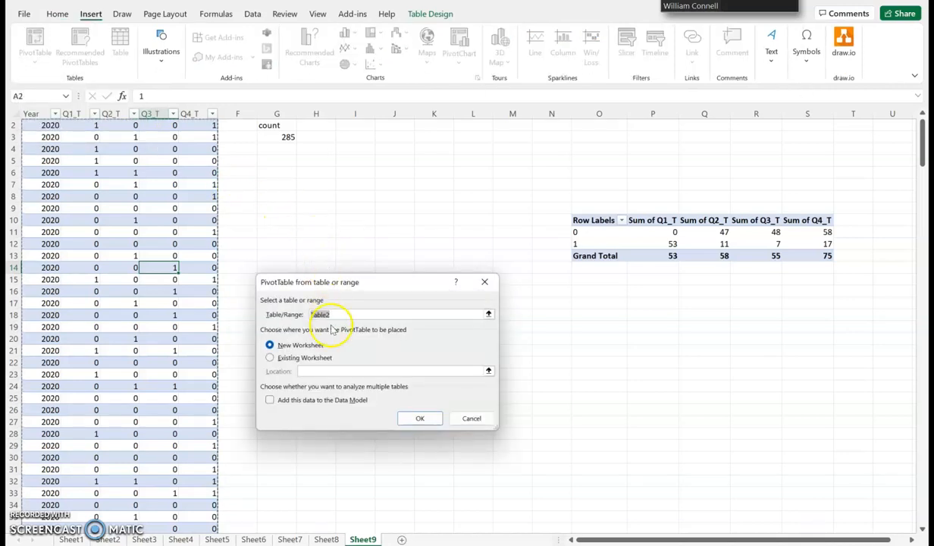
pyautogui.click(270, 357)
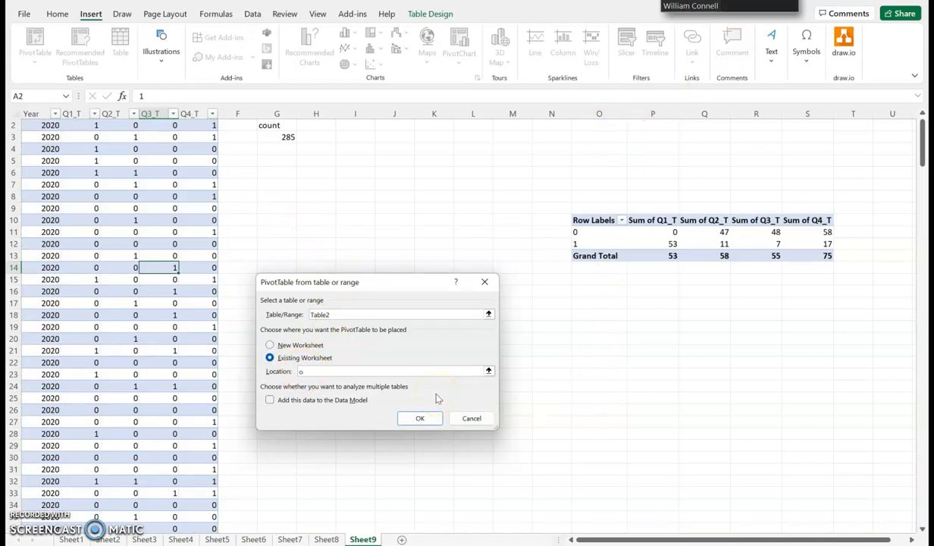
pyautogui.click(419, 418)
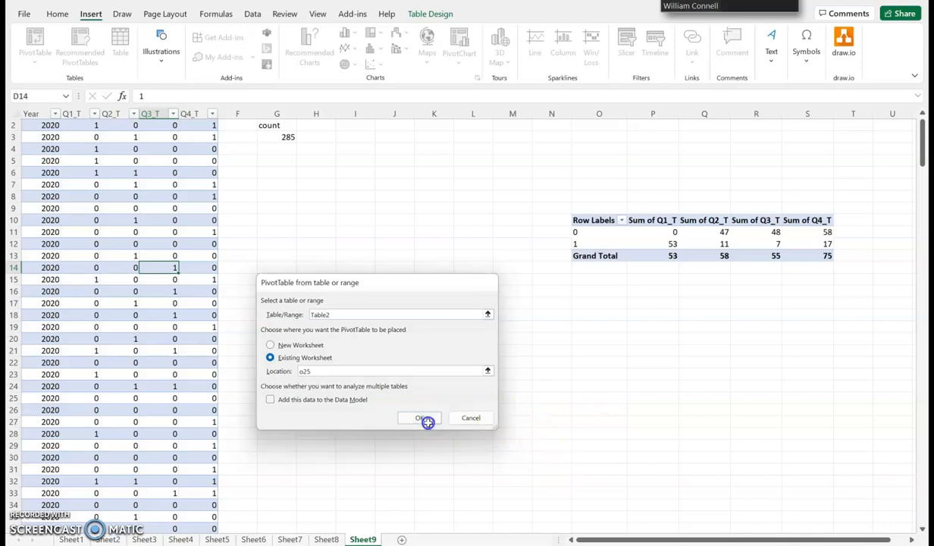
# - Add Q1_T through Q4_T as summed values in the second PivotTable and use Year for the rows
pyautogui.click(592, 400)
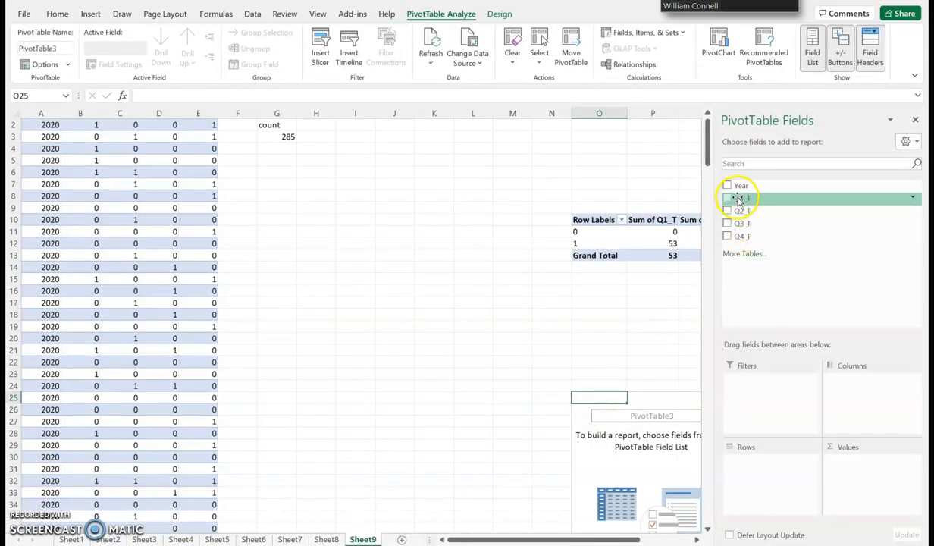
pyautogui.moveTo(743, 198); pyautogui.dragTo(836, 484)
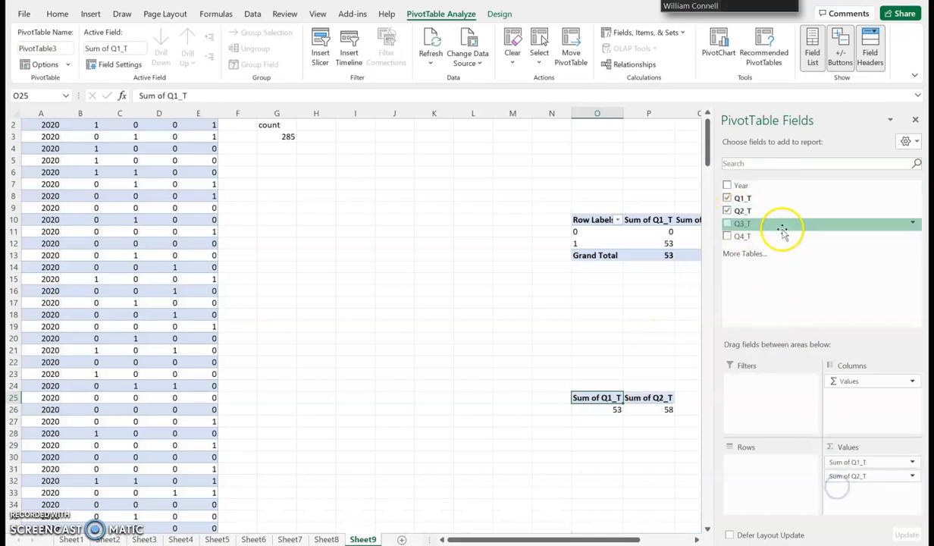
pyautogui.moveTo(742, 224); pyautogui.dragTo(843, 506)
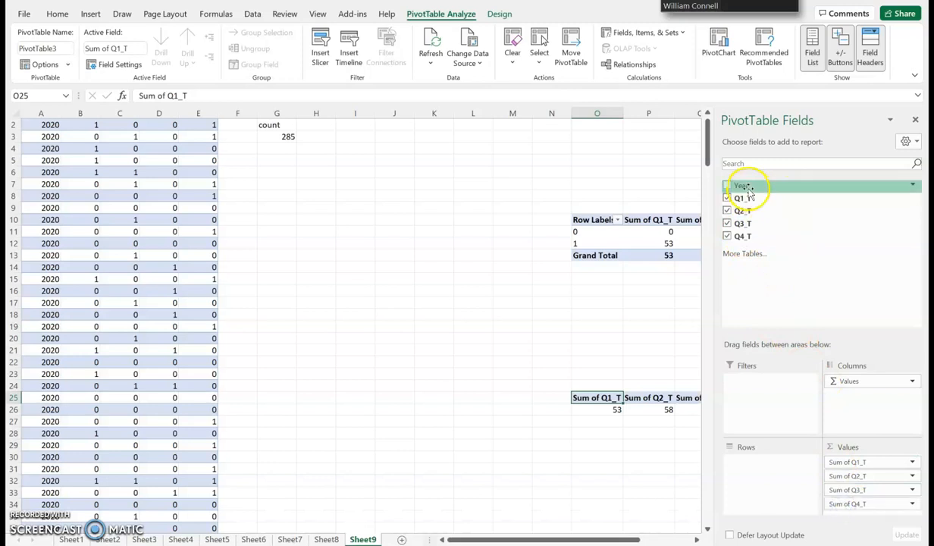
pyautogui.click(742, 236)
pyautogui.moveTo(769, 463); pyautogui.dragTo(770, 466)
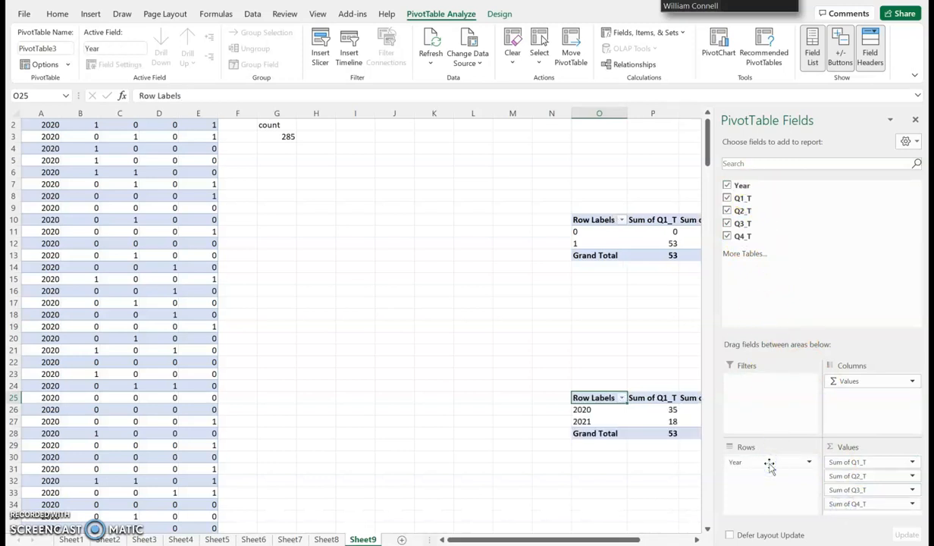
pyautogui.hscroll(2, 663, 481)
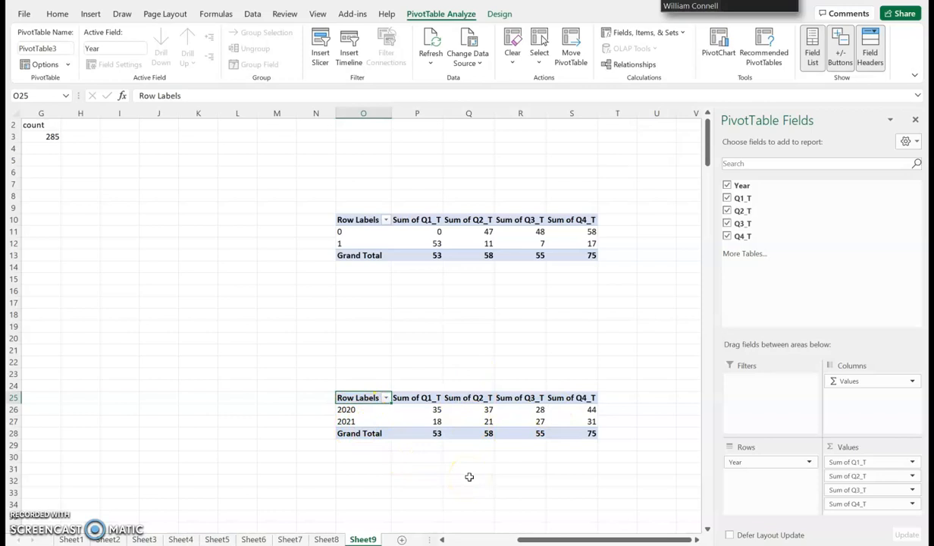
pyautogui.click(463, 349)
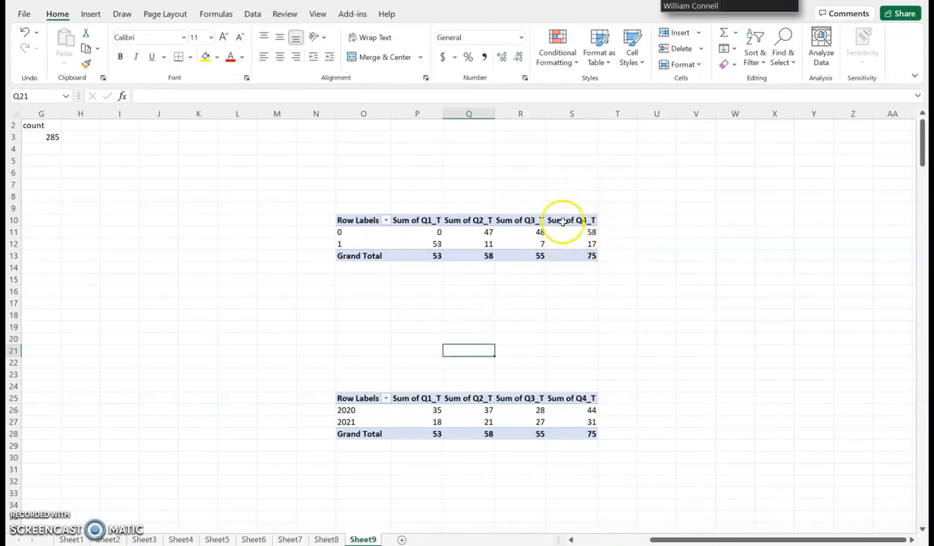
pyautogui.click(590, 255)
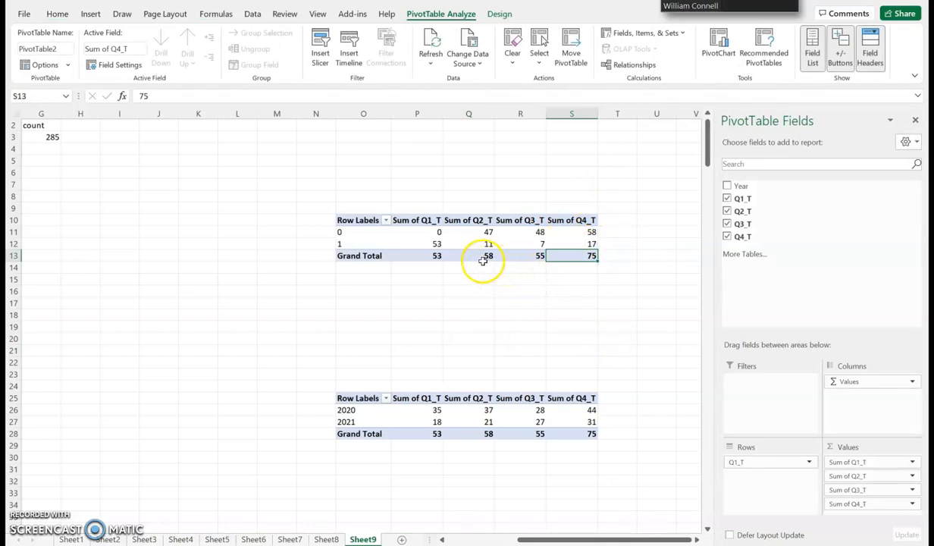
pyautogui.click(428, 256)
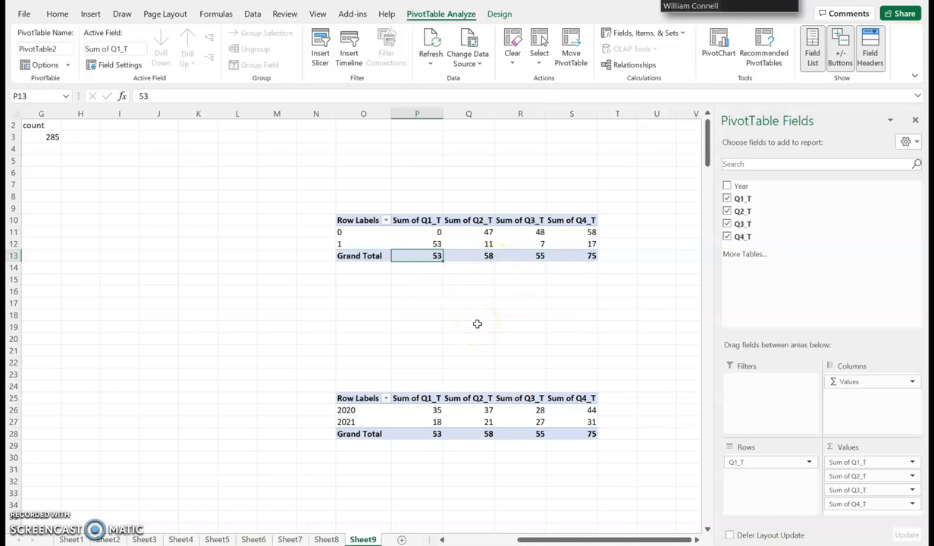
# - Open the Two-sample Proportion Test from the Real Statistics data analysis tools, keeping the PivotTables in view
pyautogui.click(479, 267)
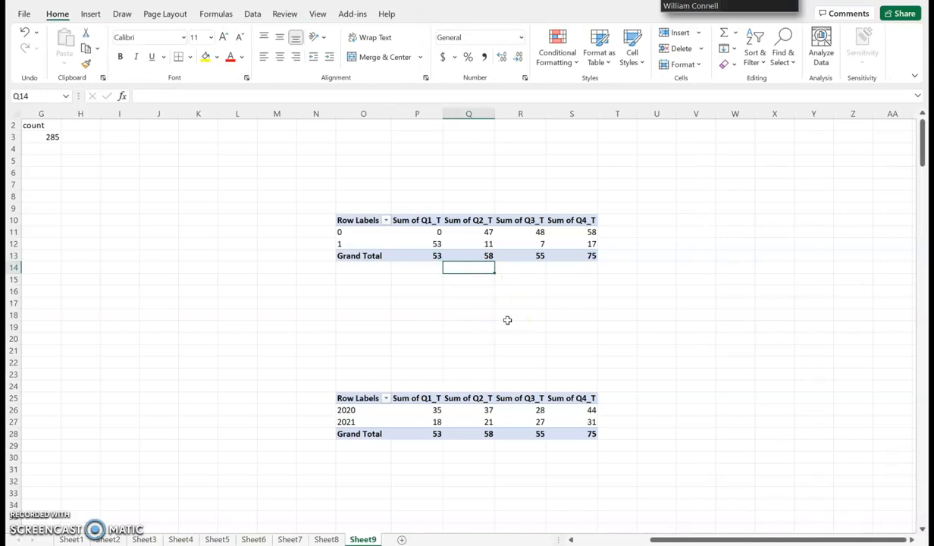
pyautogui.click(353, 16)
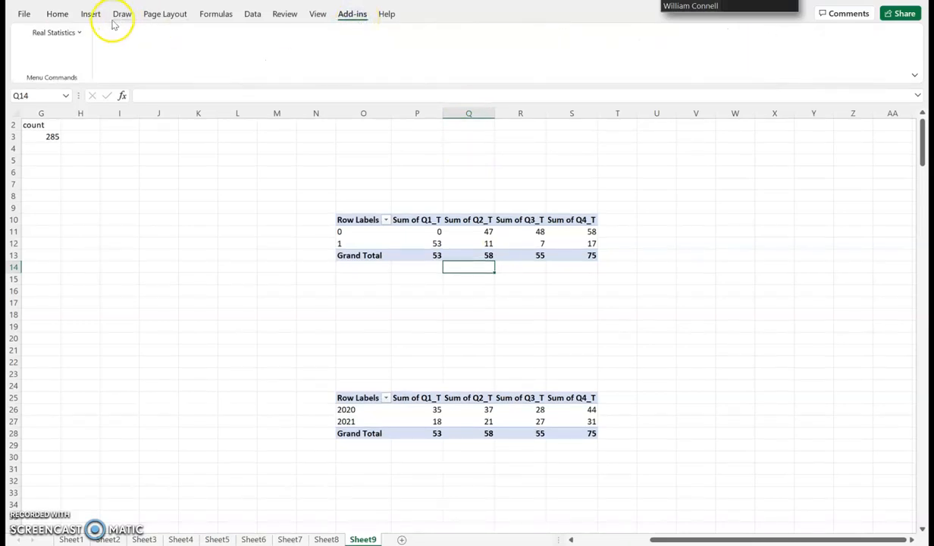
pyautogui.click(63, 32)
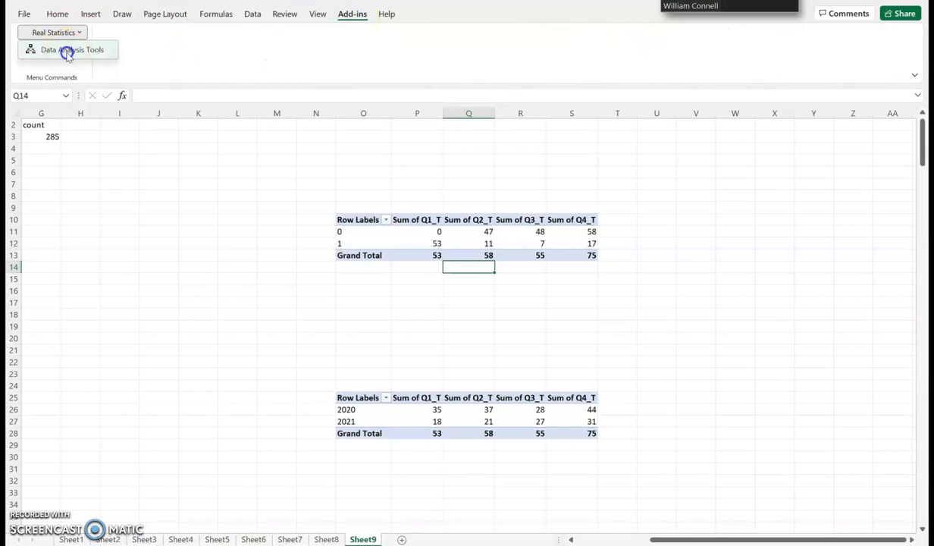
pyautogui.click(67, 51)
pyautogui.moveTo(482, 162); pyautogui.dragTo(747, 200)
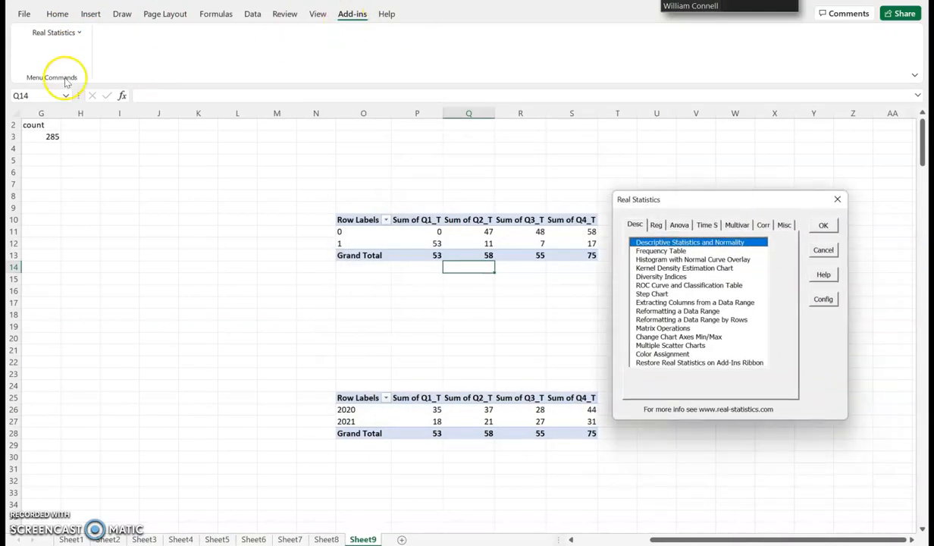
pyautogui.click(784, 225)
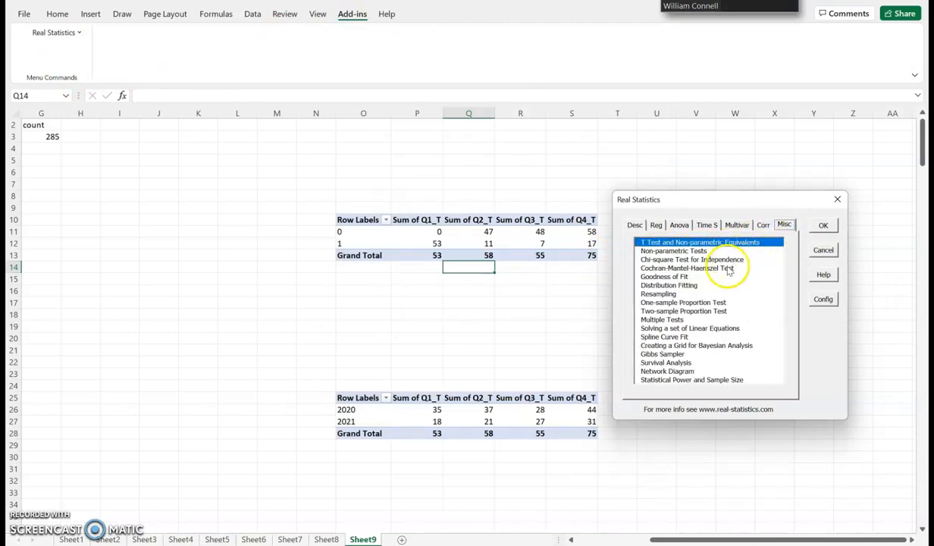
pyautogui.click(686, 312)
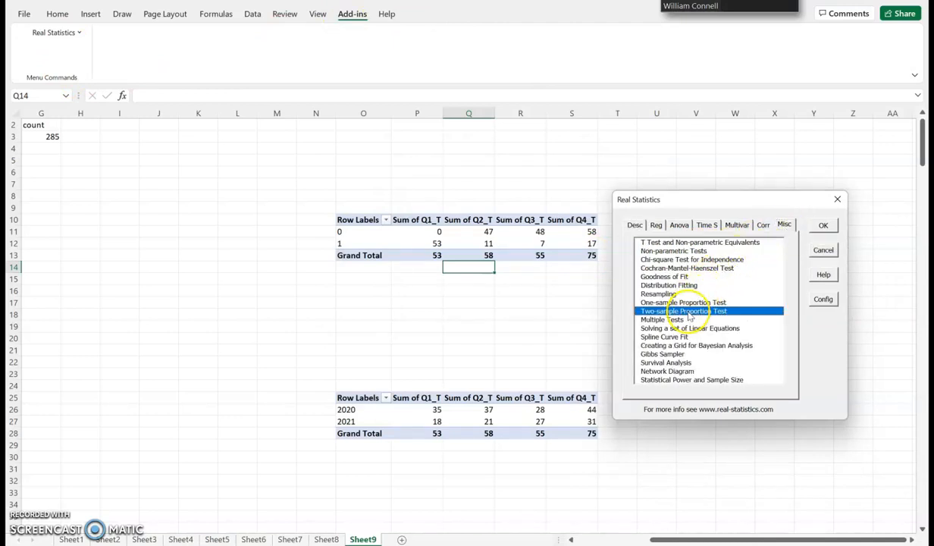
pyautogui.click(826, 228)
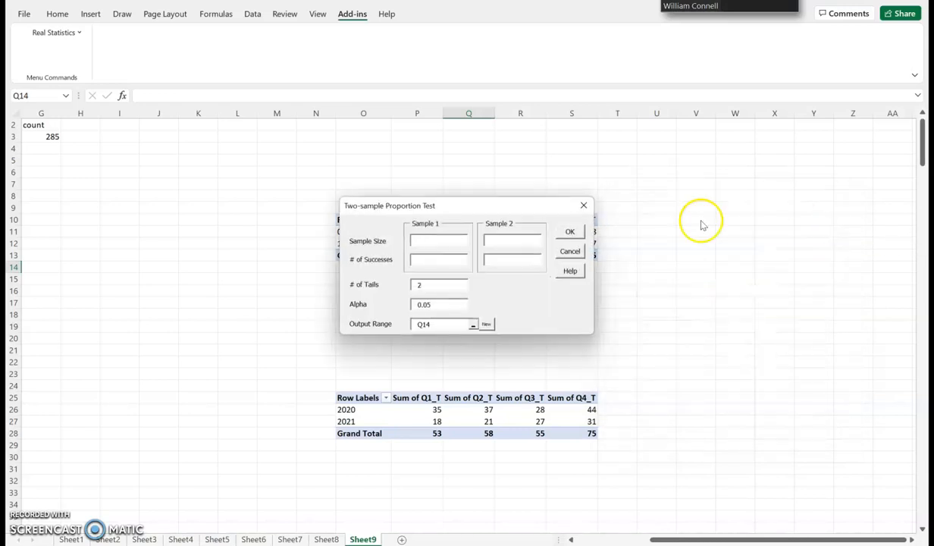
pyautogui.moveTo(520, 207); pyautogui.dragTo(800, 312)
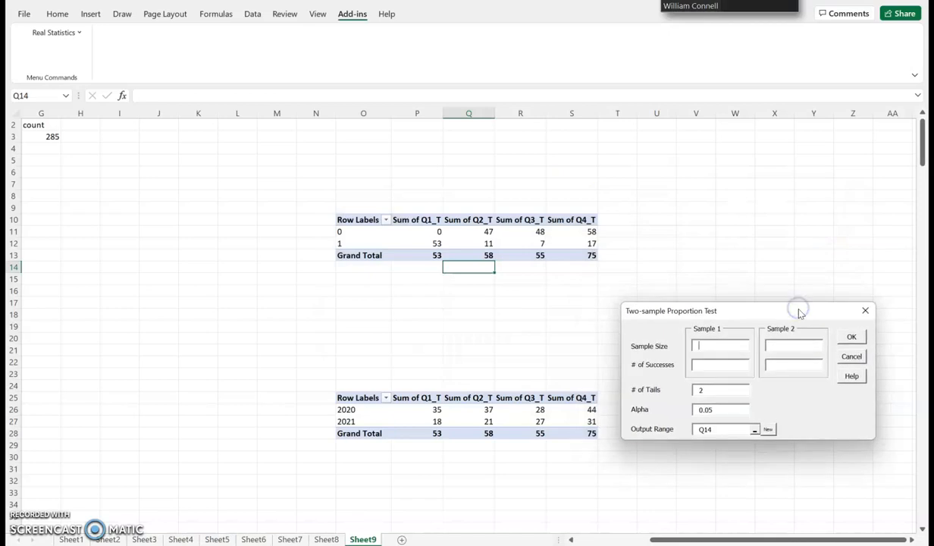
# - Enter a sample size of 285 for both samples, with 75 successes for sample 1 and 53 for sample 2
pyautogui.click(725, 353)
pyautogui.click(786, 345)
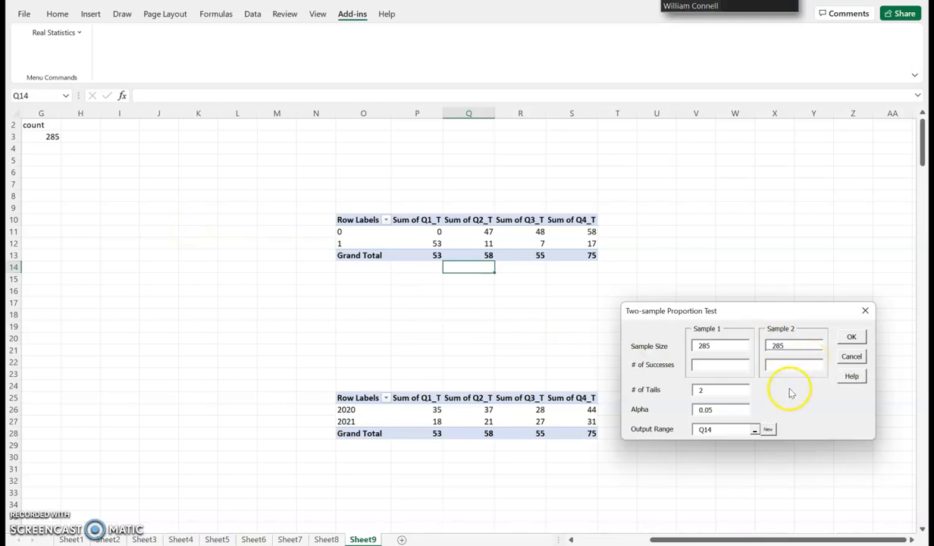
pyautogui.click(720, 367)
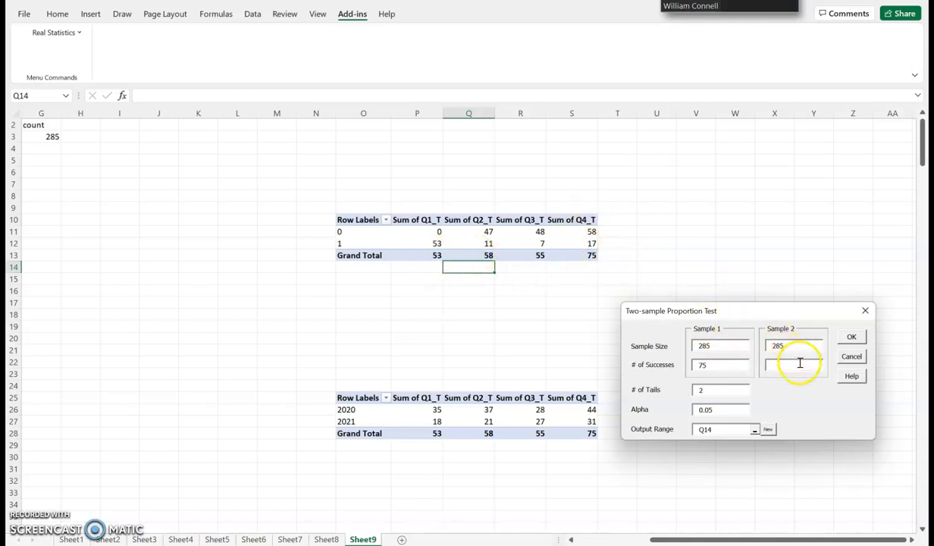
pyautogui.write('53')
# - Set the test to 1 tail with alpha 0.05 and run it with the output at cell V2
pyautogui.click(717, 392)
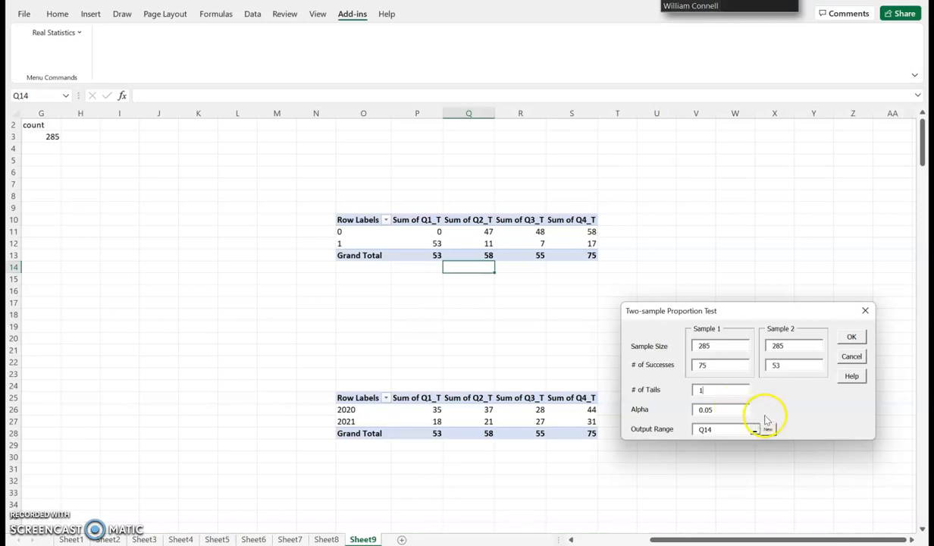
pyautogui.click(724, 412)
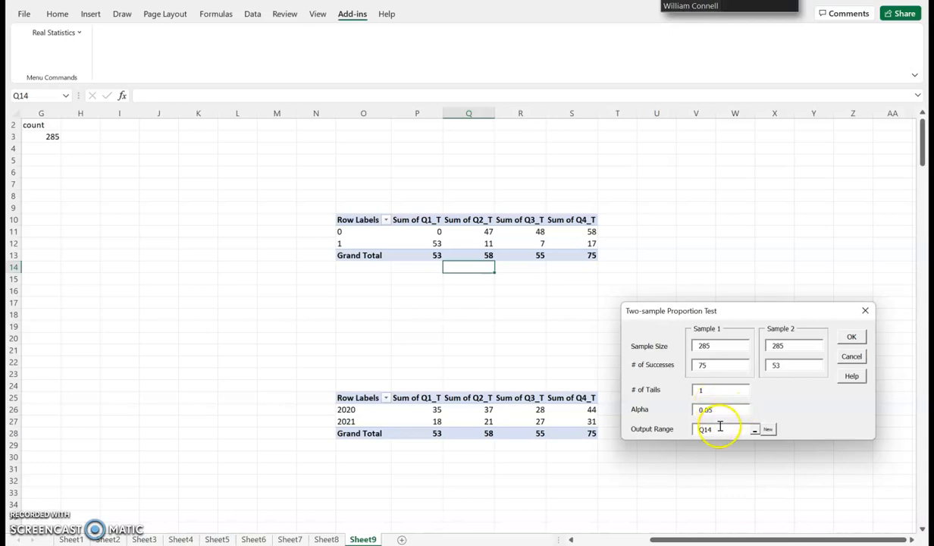
pyautogui.click(719, 429)
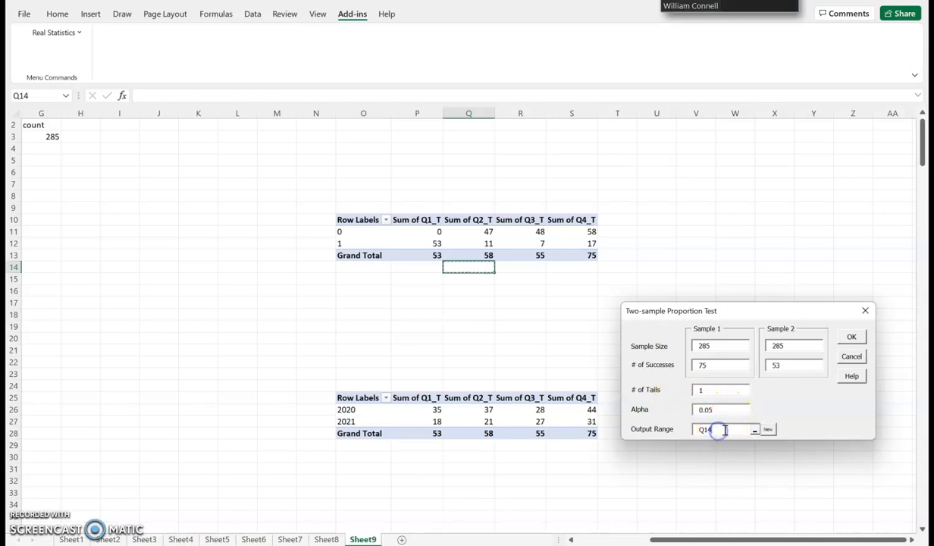
pyautogui.moveTo(715, 429); pyautogui.dragTo(694, 429)
pyautogui.press('BackSpace')
pyautogui.write('v2')
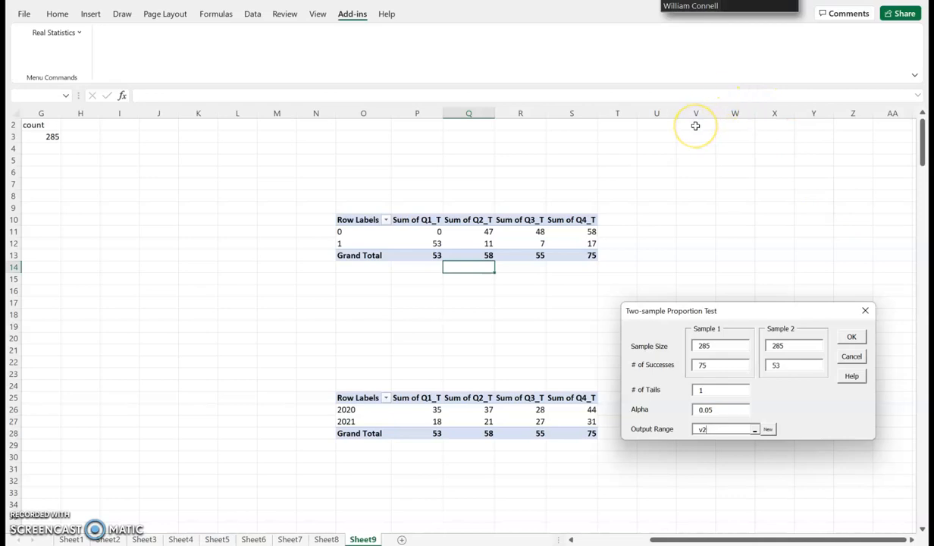
pyautogui.click(851, 338)
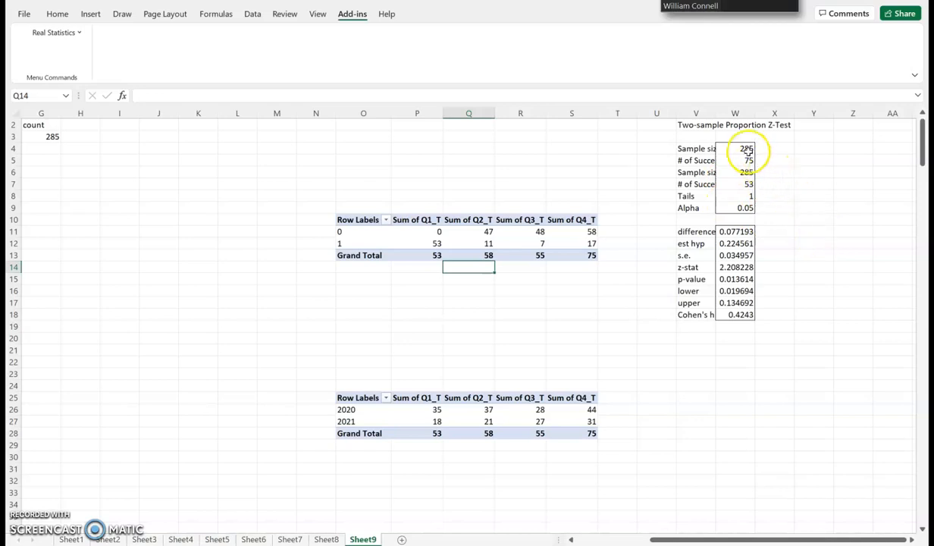
# - Examine the formulas behind the first test's difference, estimated hypothesis, standard error, z-stat and p-value, and look back at the quarterly sums
pyautogui.click(735, 231)
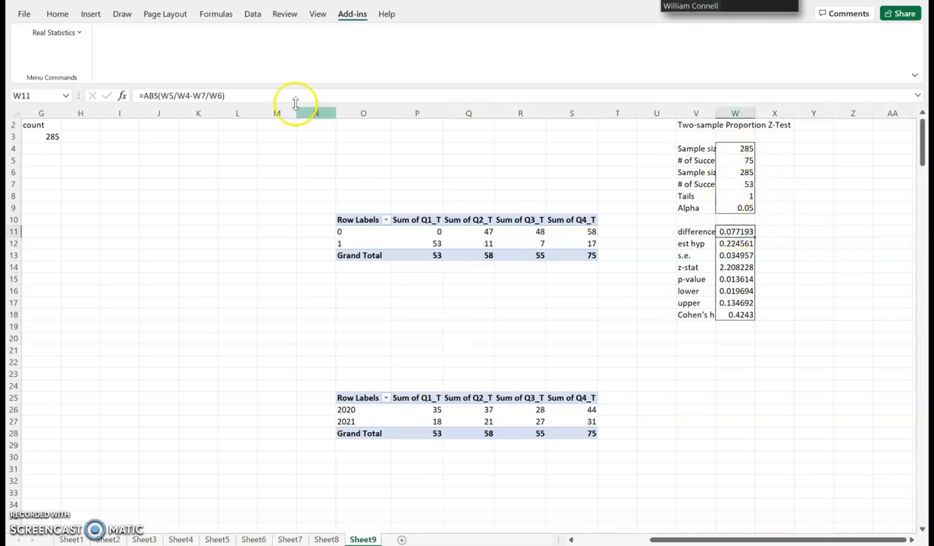
pyautogui.click(731, 243)
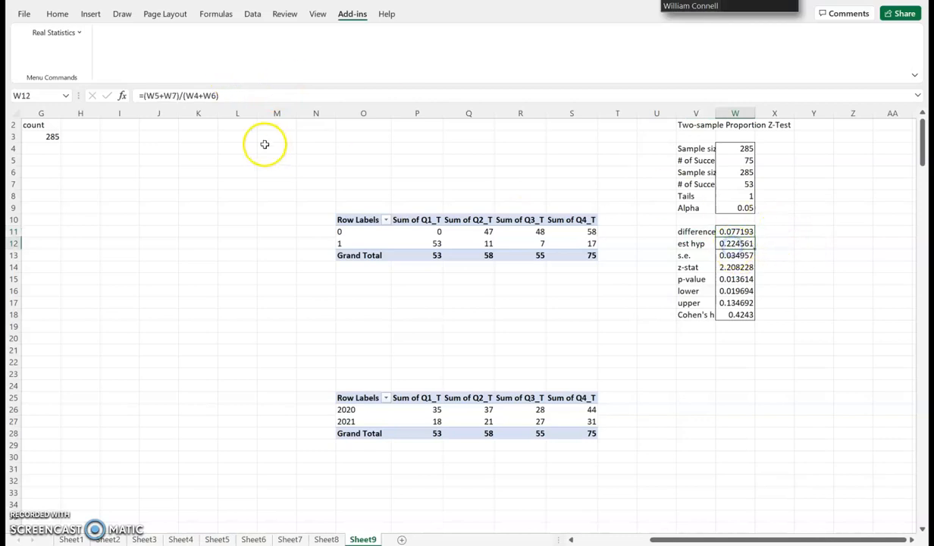
pyautogui.click(736, 255)
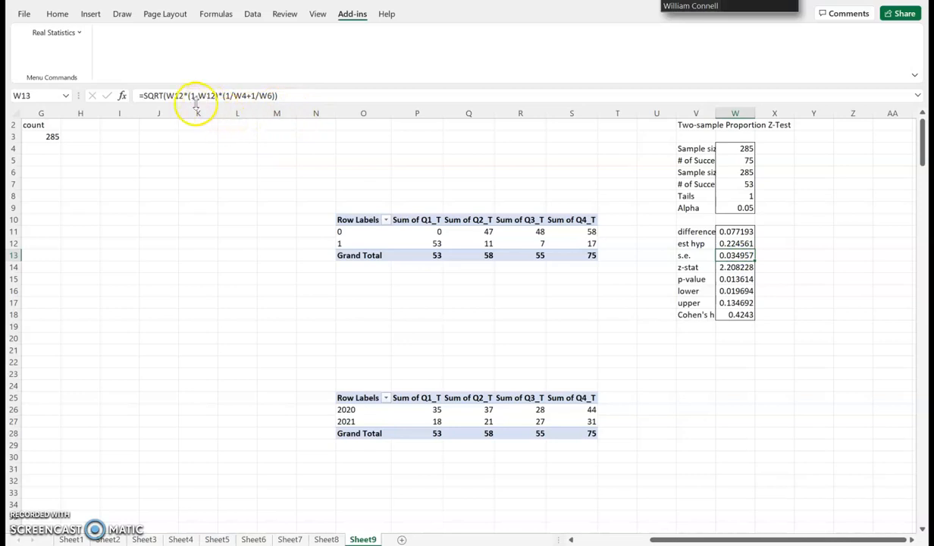
pyautogui.click(734, 268)
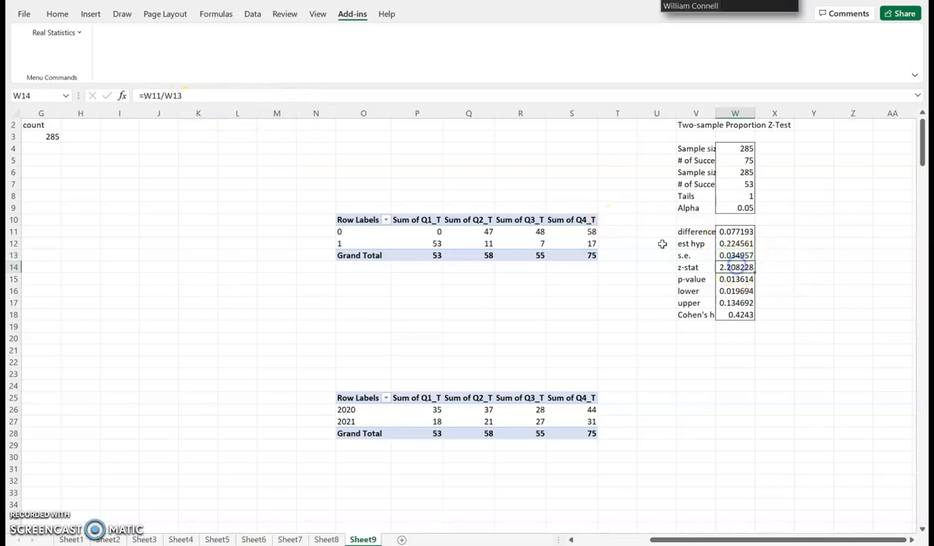
pyautogui.click(739, 279)
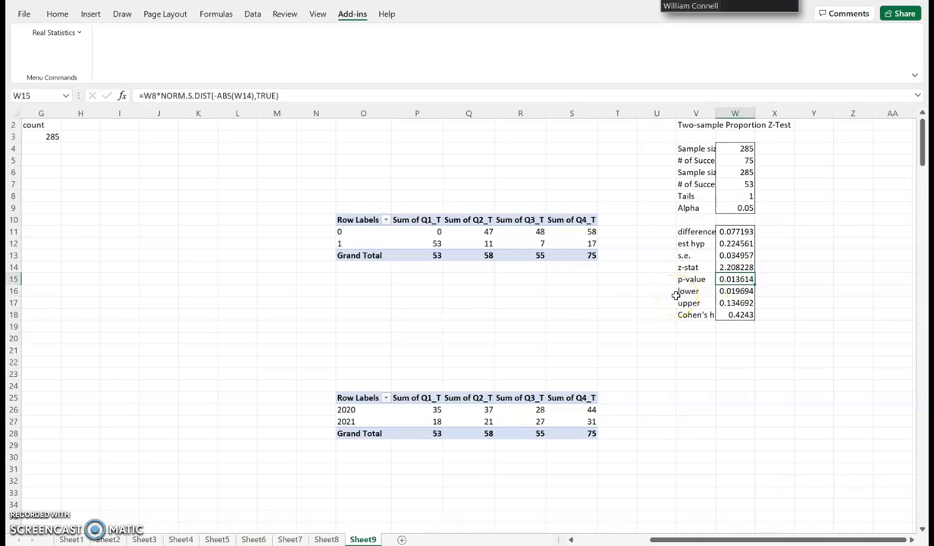
pyautogui.click(781, 302)
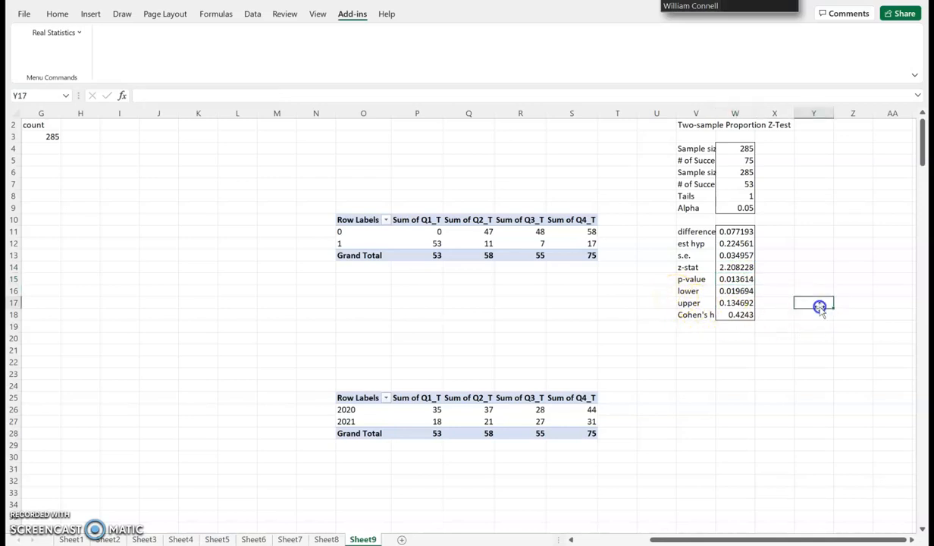
pyautogui.click(742, 279)
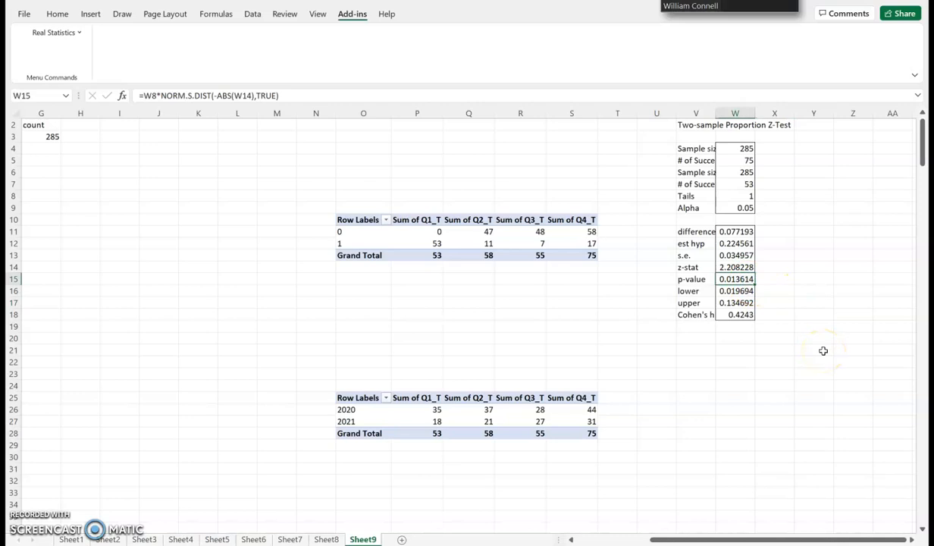
pyautogui.click(696, 350)
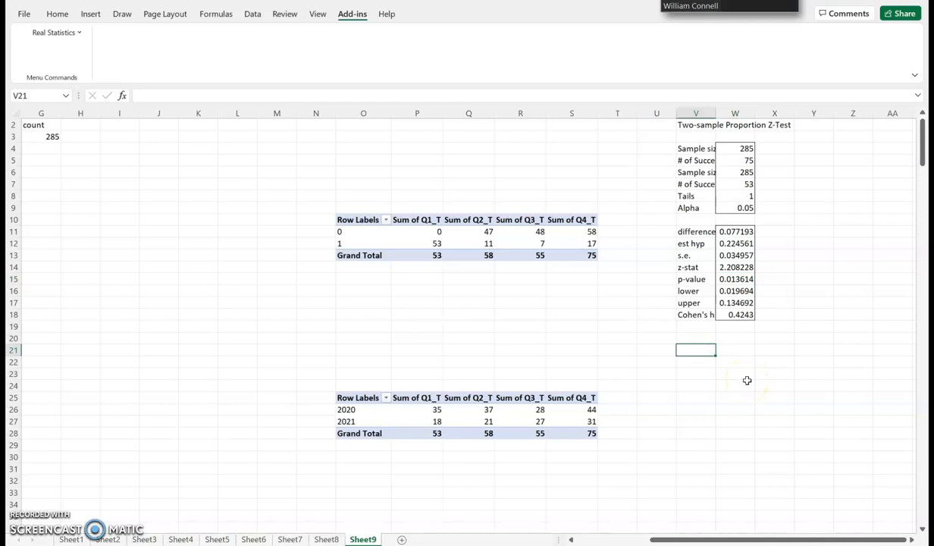
pyautogui.click(525, 218)
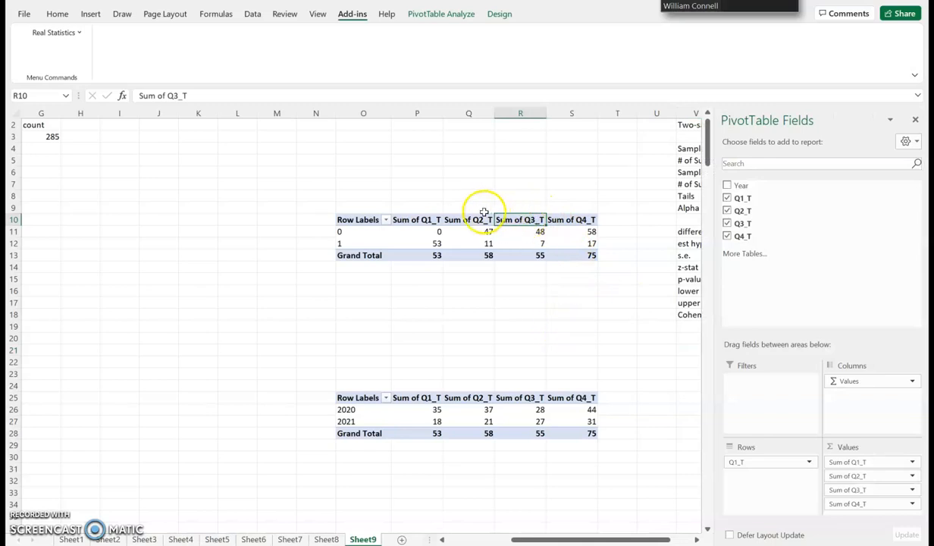
# - Select cell V22 as the output location and open another Two-sample Proportion Test from the Real Statistics tools
pyautogui.click(682, 361)
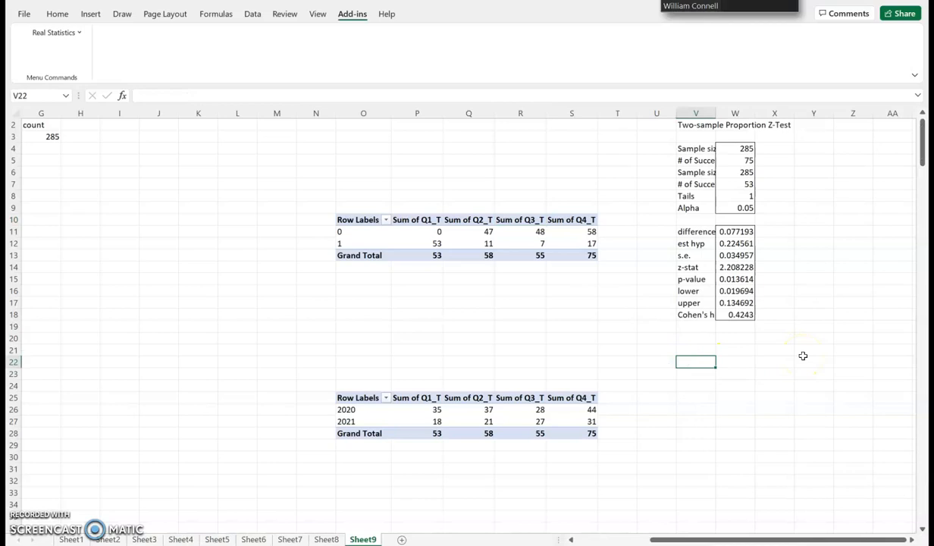
pyautogui.click(52, 34)
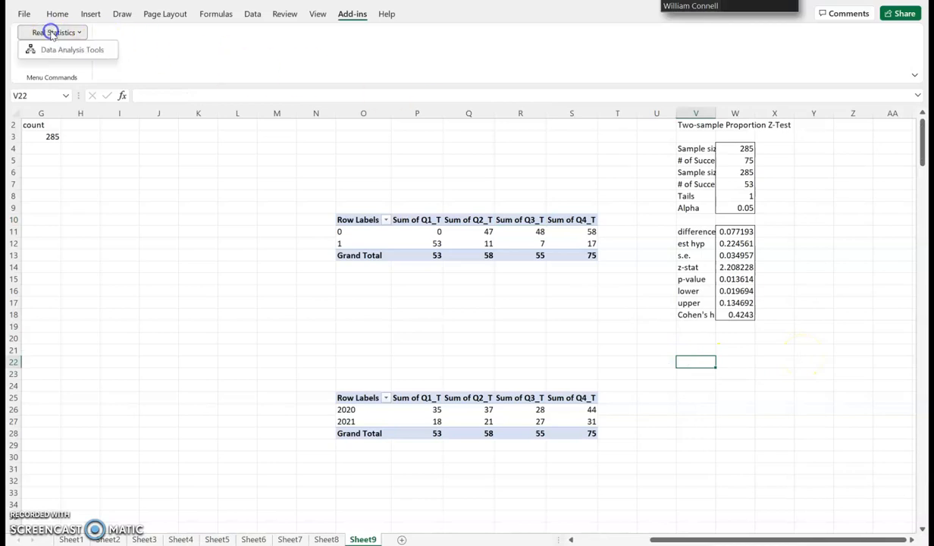
pyautogui.click(68, 49)
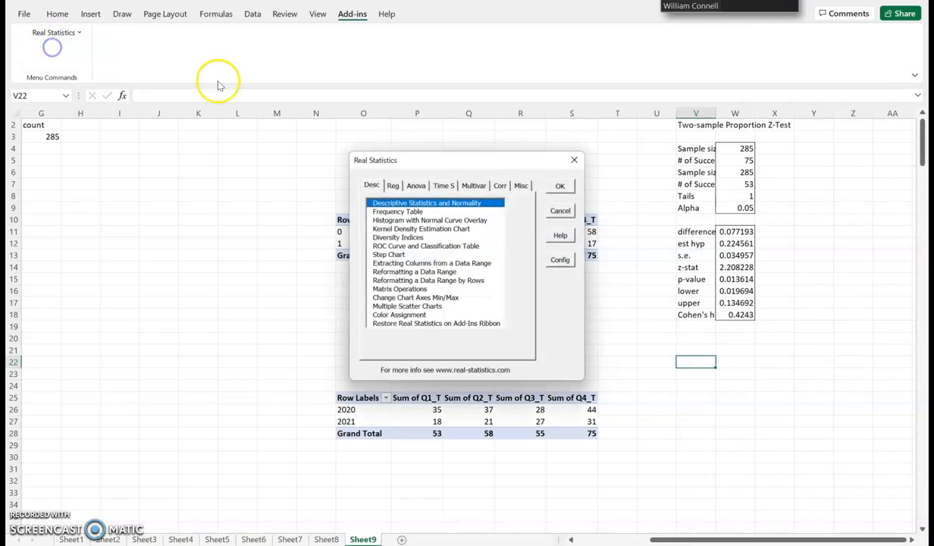
pyautogui.click(520, 187)
pyautogui.click(415, 272)
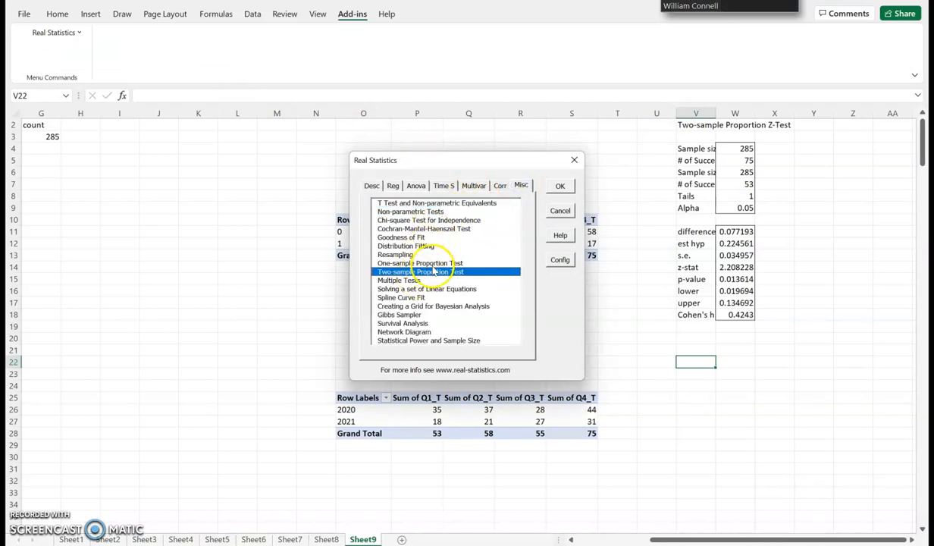
pyautogui.click(420, 263)
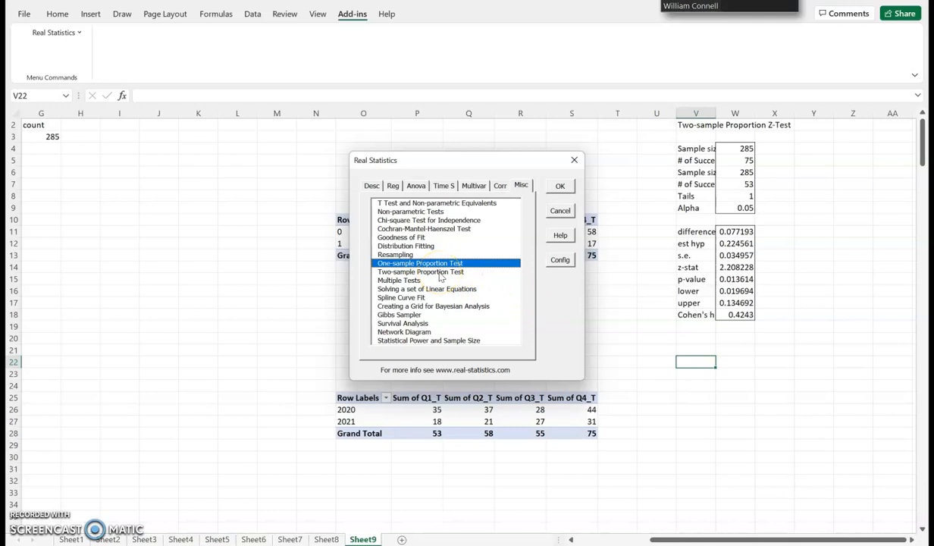
pyautogui.click(440, 273)
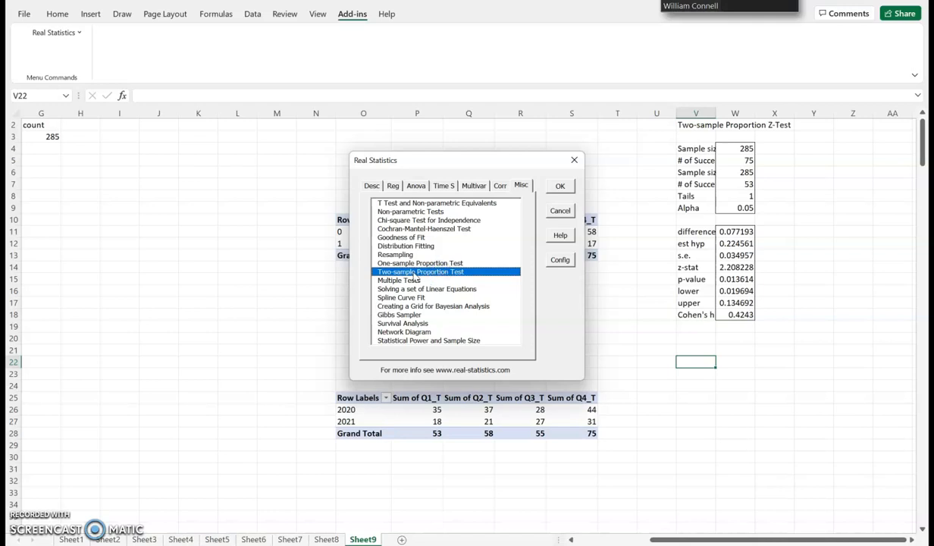
pyautogui.click(557, 187)
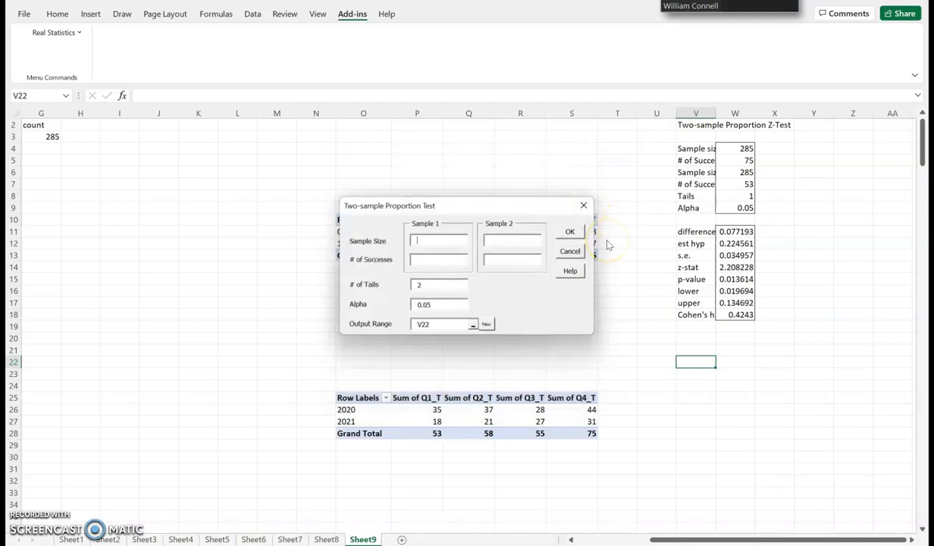
# - Enter a sample size of 285 for both samples, with 53 successes for sample 1 and 58 for sample 2
pyautogui.write('285')
pyautogui.click(501, 241)
pyautogui.write('2')
pyautogui.moveTo(473, 202); pyautogui.dragTo(484, 328)
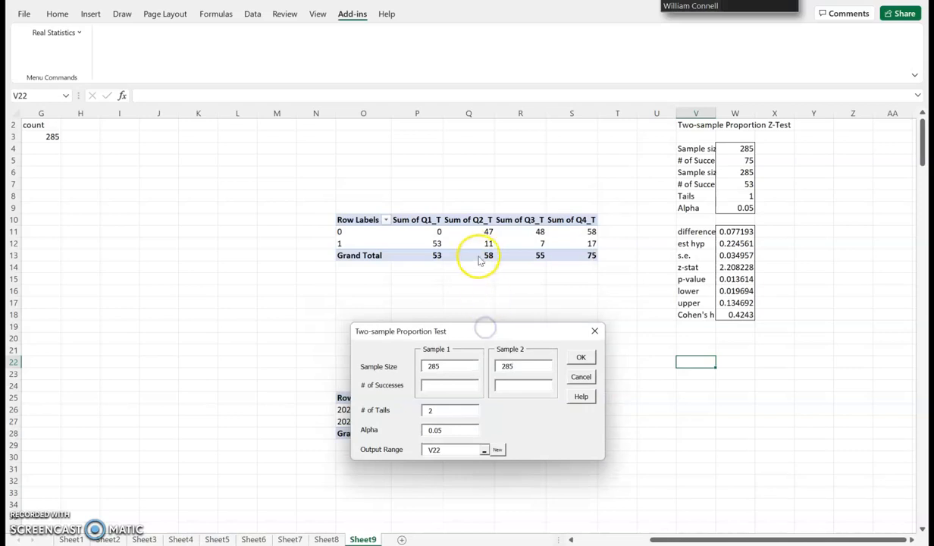
pyautogui.click(429, 385)
pyautogui.write('53')
pyautogui.click(506, 383)
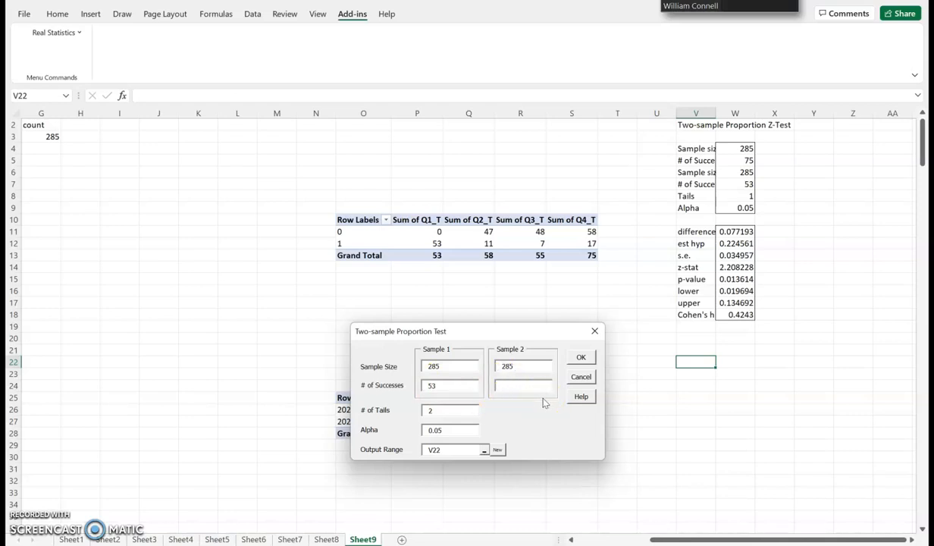
pyautogui.write('58')
# - Run the test with 2 tails, alpha 0.05 and output at V22, and inspect the resulting p-value cell
pyautogui.click(439, 409)
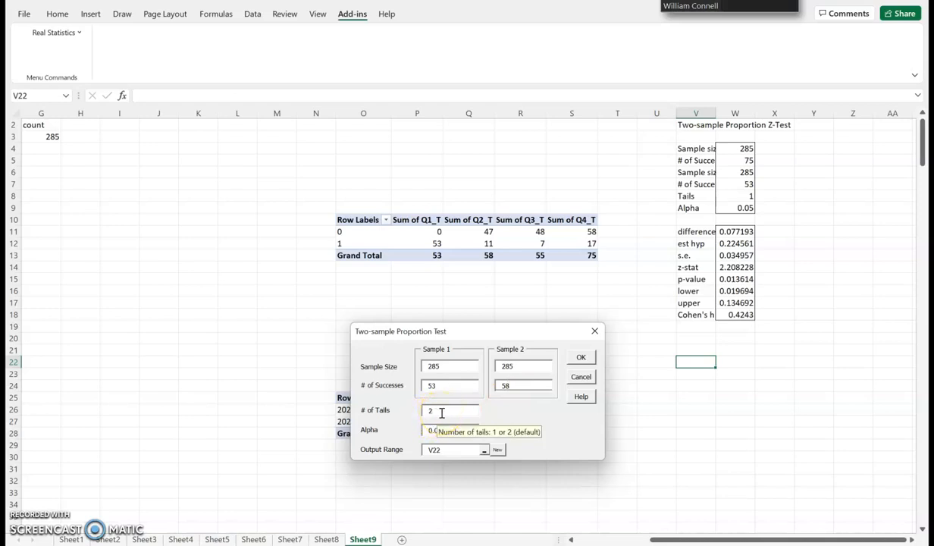
pyautogui.click(582, 358)
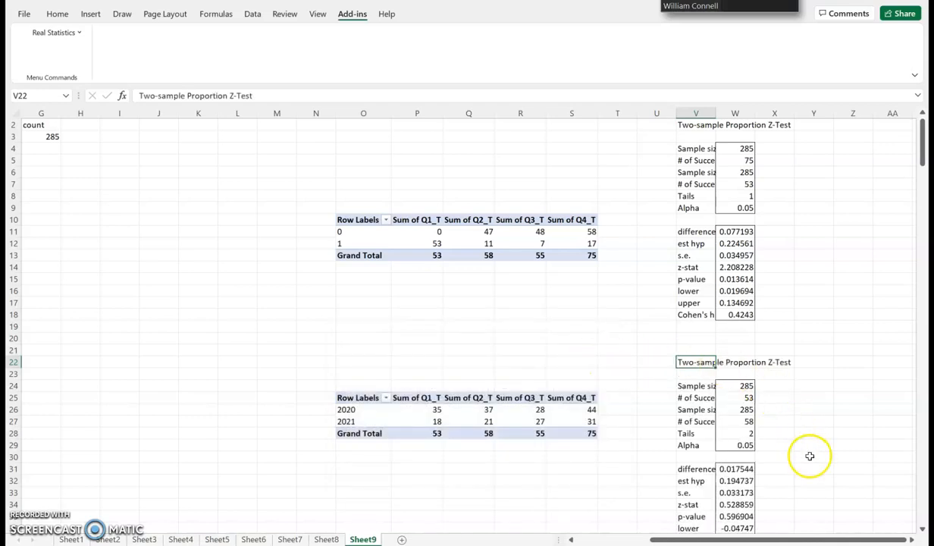
pyautogui.scroll(-1, 810, 456)
pyautogui.click(734, 480)
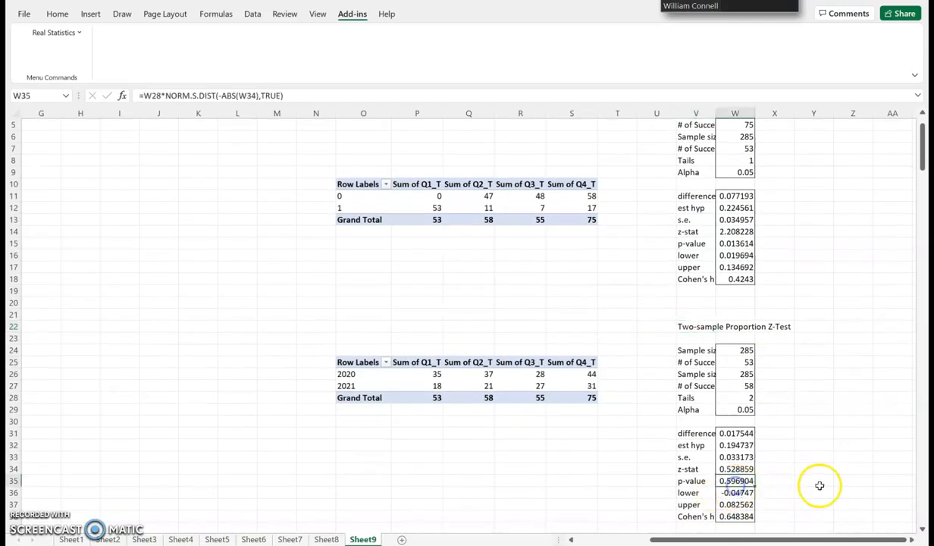